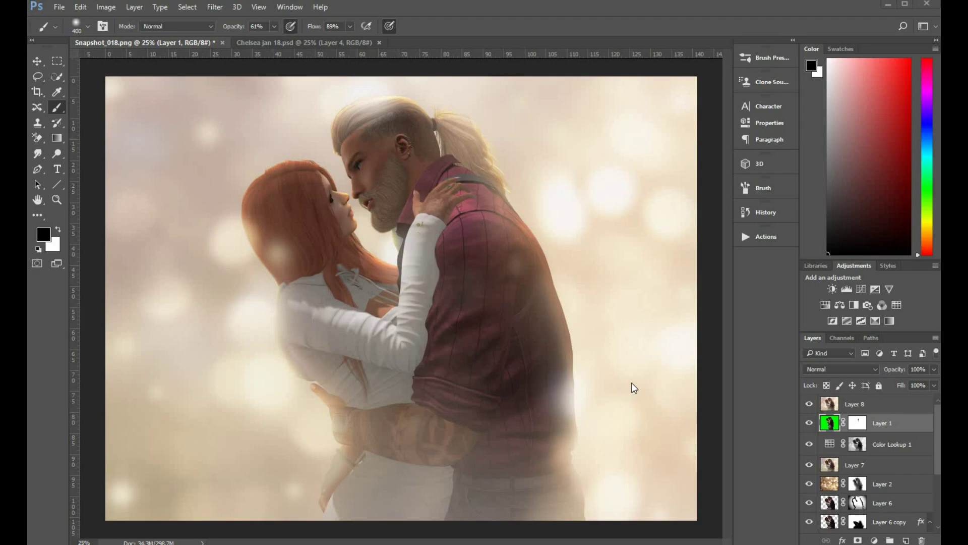
Step: Hide and reshow Layer 8 to compare the bokeh composite with the green-screen original
click(809, 404)
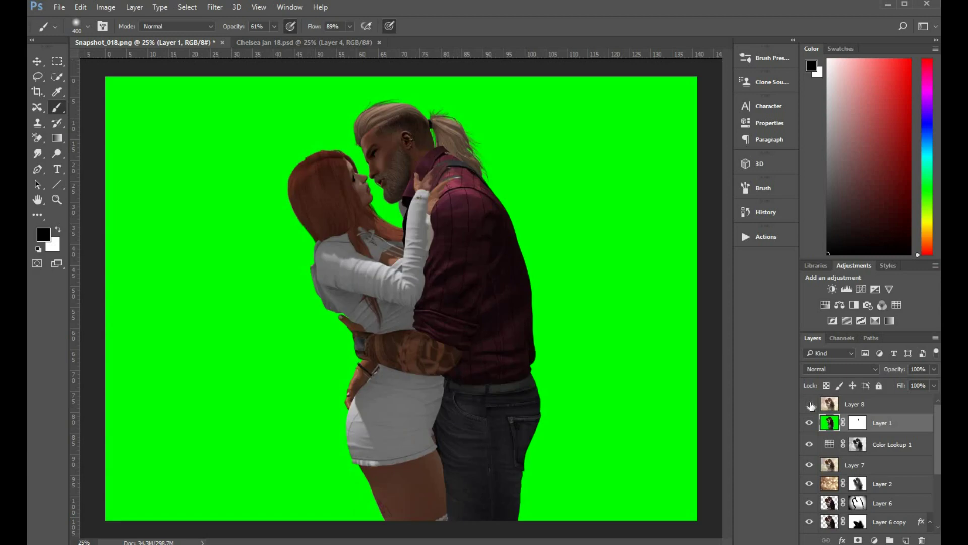
click(809, 404)
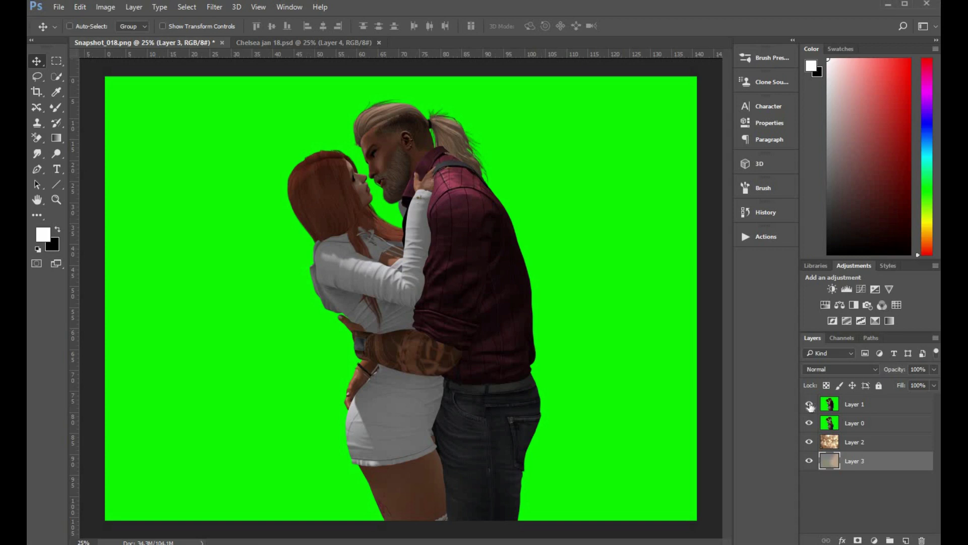
click(809, 404)
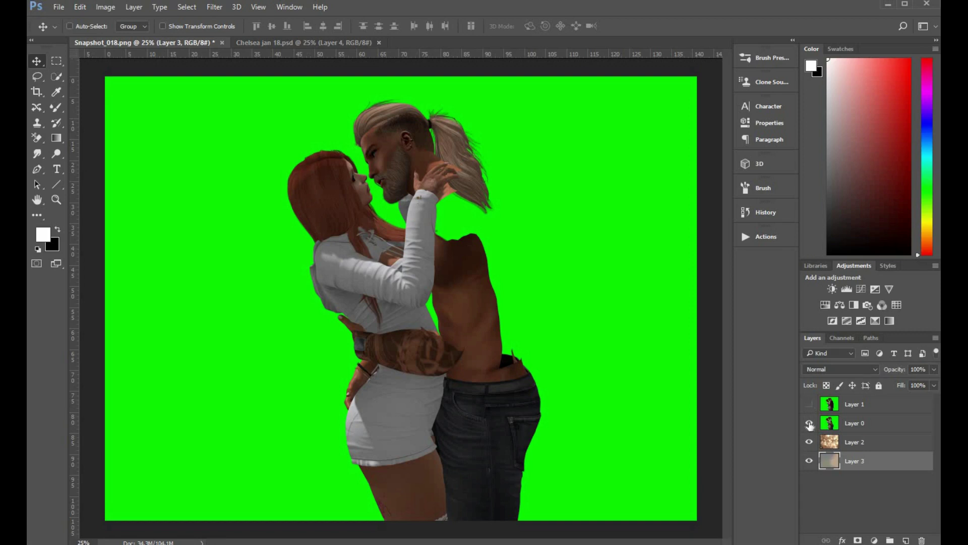
click(810, 423)
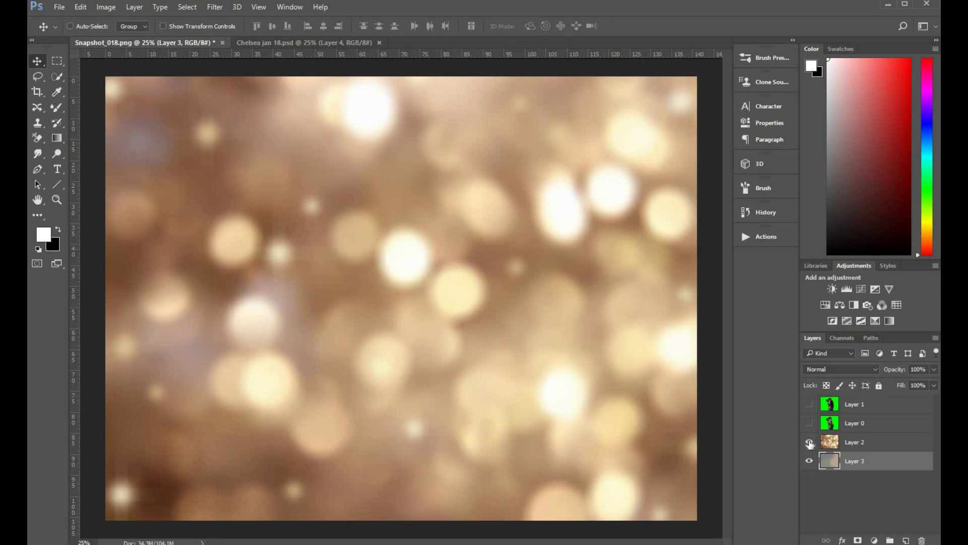
click(810, 442)
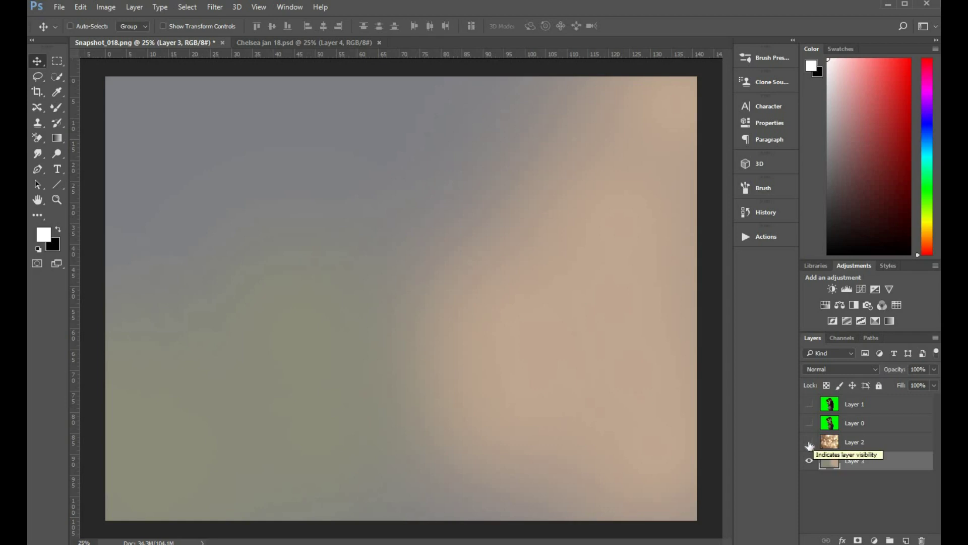
click(810, 442)
click(810, 424)
click(809, 404)
click(809, 404)
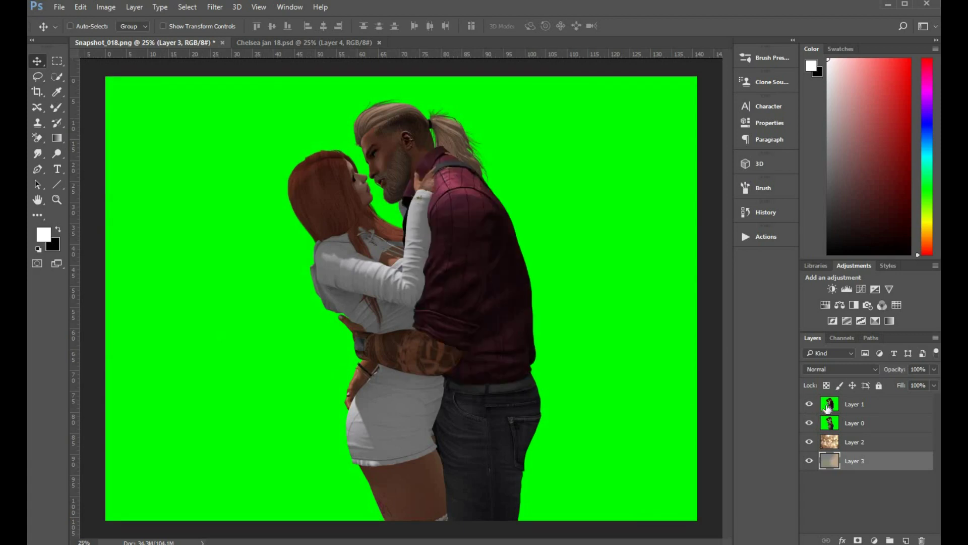
click(829, 404)
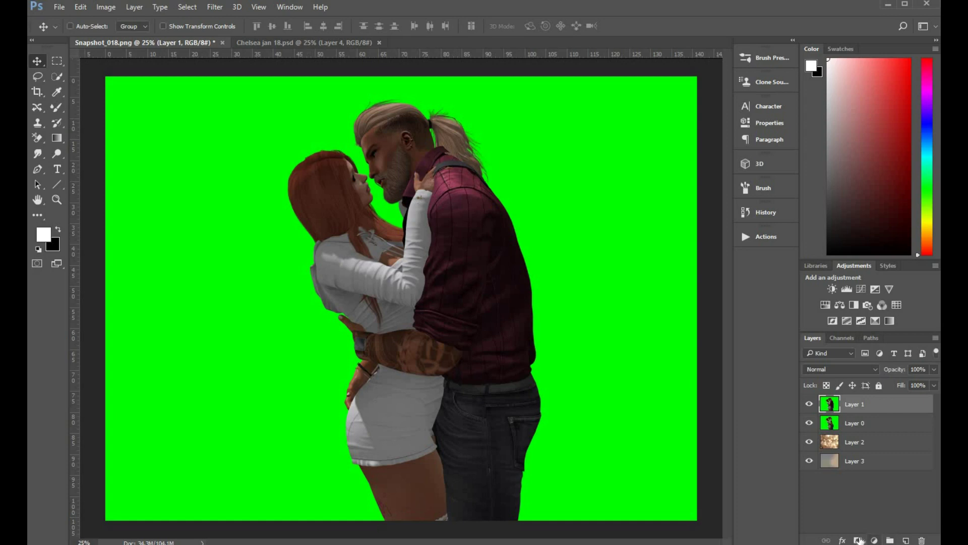
Step: Add a layer mask to Layer 1, set black as foreground, and zoom in on the man's shoulder
click(859, 539)
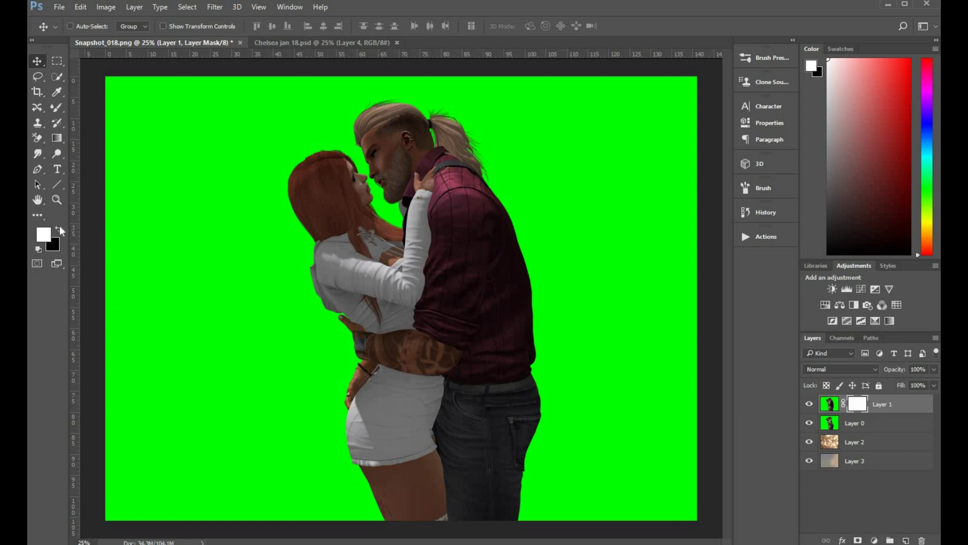
click(60, 226)
drag(59, 107, 101, 108)
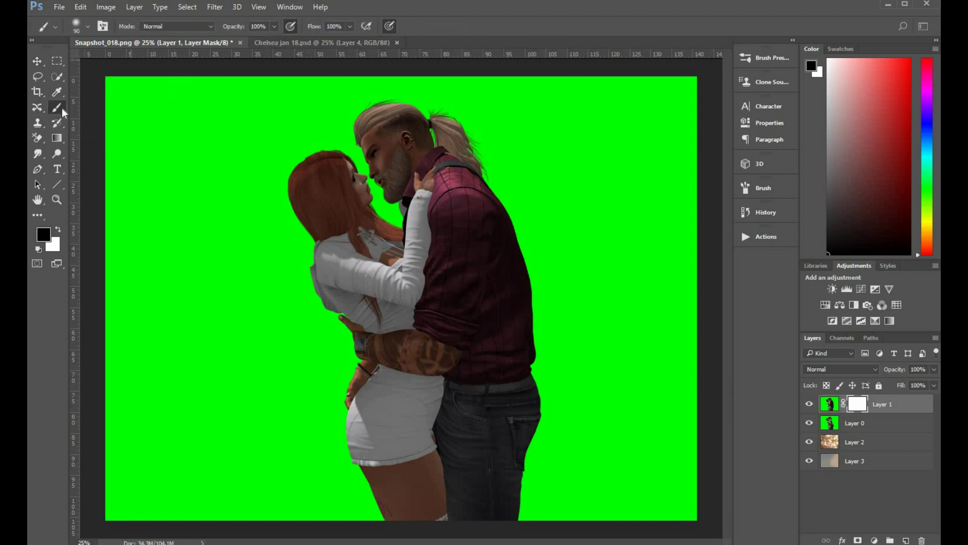
click(57, 200)
drag(431, 192, 459, 192)
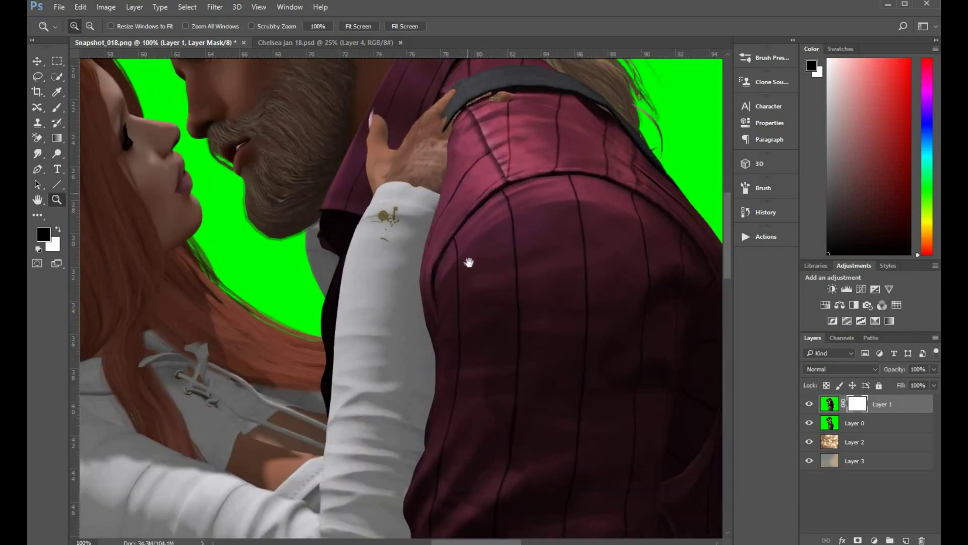
scroll(469, 331, up, 5)
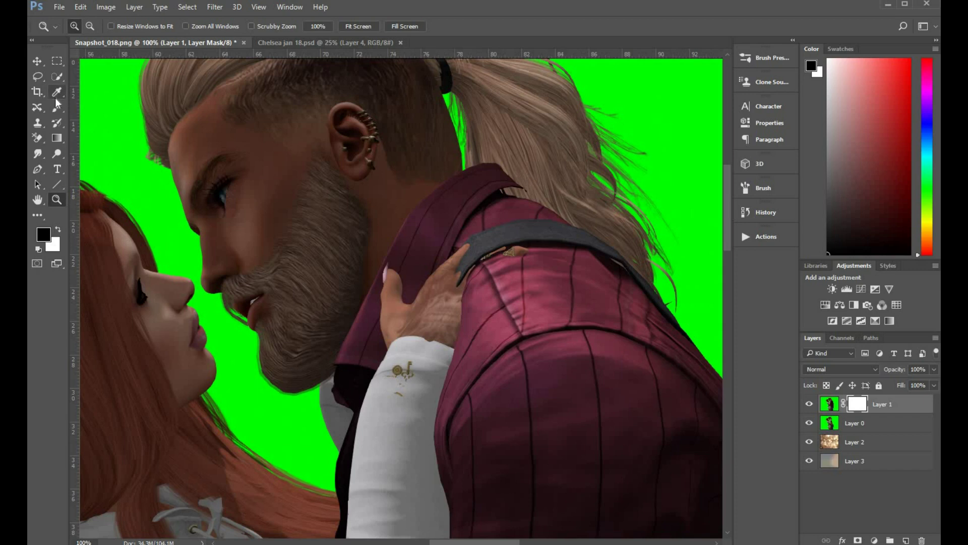
Step: Paint black on the mask with a 35 px brush so the fingers show over the strap
click(57, 107)
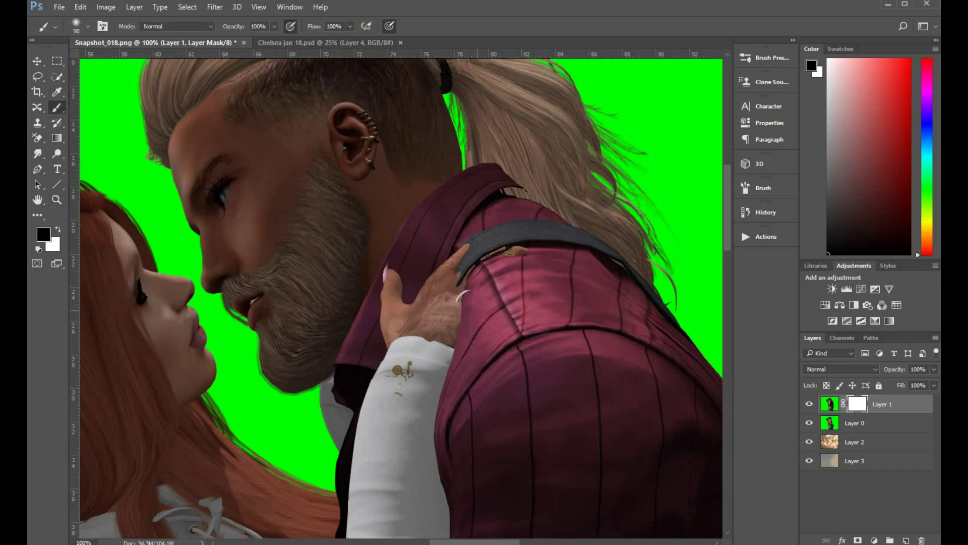
key(bracketleft)
key(bracketleft)
key(bracketleft)
key(bracketleft)
key(bracketleft)
key(bracketleft)
key(bracketleft)
mouse_move(454, 276)
mouse_down()
mouse_move(499, 243)
mouse_move(462, 277)
mouse_move(519, 252)
mouse_move(448, 307)
mouse_move(493, 265)
mouse_move(455, 343)
mouse_move(496, 268)
mouse_move(450, 347)
mouse_move(493, 295)
mouse_move(446, 353)
mouse_move(464, 334)
mouse_move(440, 380)
mouse_move(520, 260)
mouse_move(505, 294)
mouse_move(539, 256)
mouse_move(517, 296)
mouse_move(546, 274)
mouse_move(520, 290)
mouse_move(553, 275)
mouse_move(562, 275)
mouse_move(547, 282)
mouse_move(567, 293)
mouse_up()
mouse_move(542, 244)
mouse_down()
mouse_move(500, 268)
mouse_move(538, 264)
mouse_move(486, 252)
mouse_up()
scroll(514, 245, down, 5)
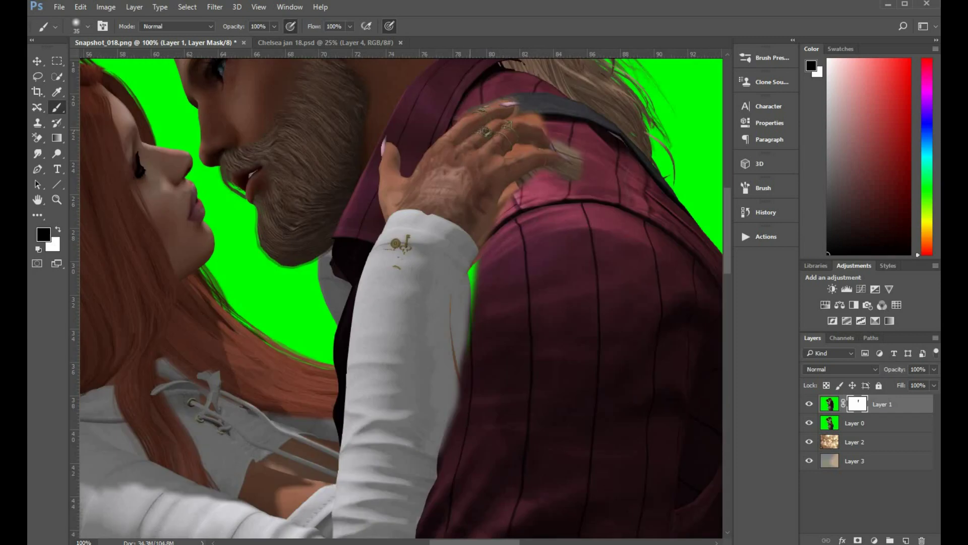
Step: Paint white with a 20 px brush to clean the green fringe along the sleeve, wrist and hand
click(58, 230)
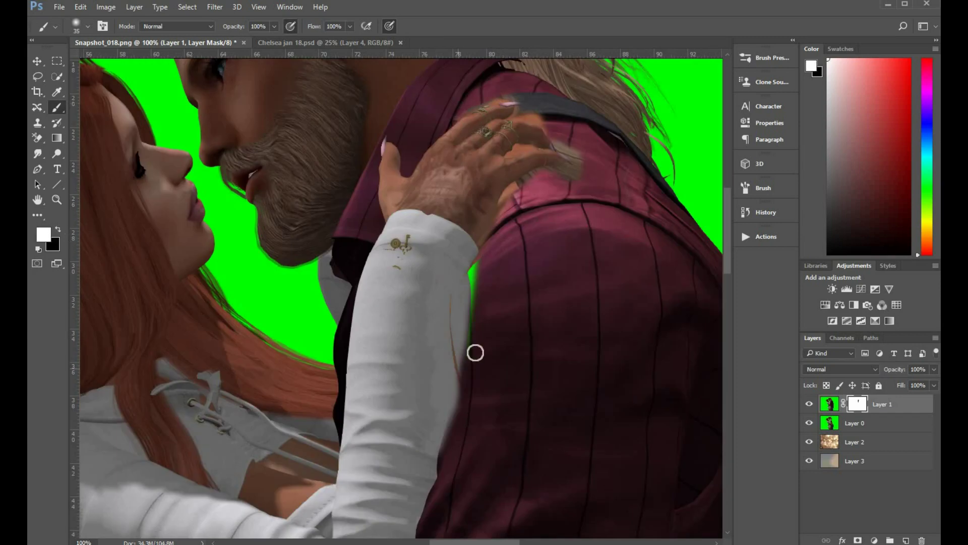
click(88, 26)
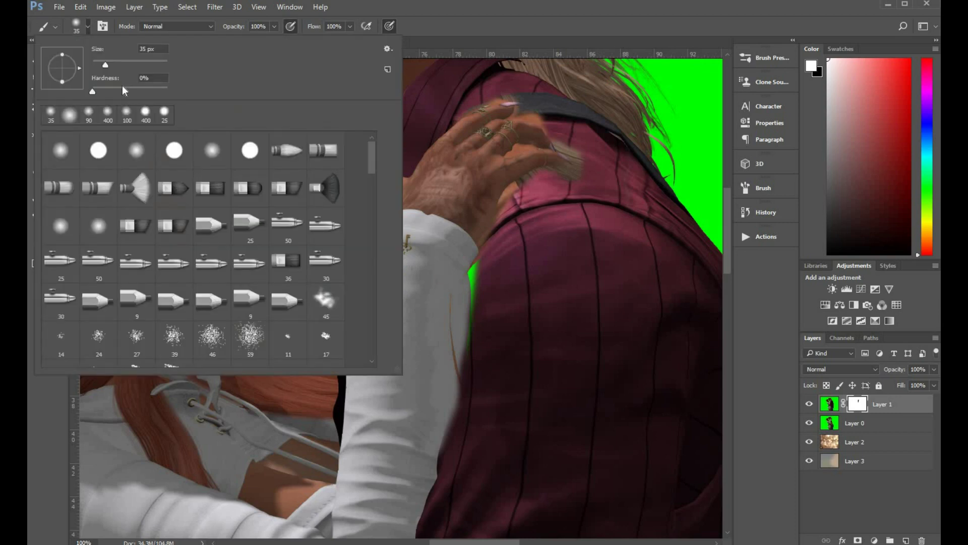
click(483, 316)
key(bracketleft)
key(bracketleft)
key(bracketleft)
drag(468, 361, 468, 354)
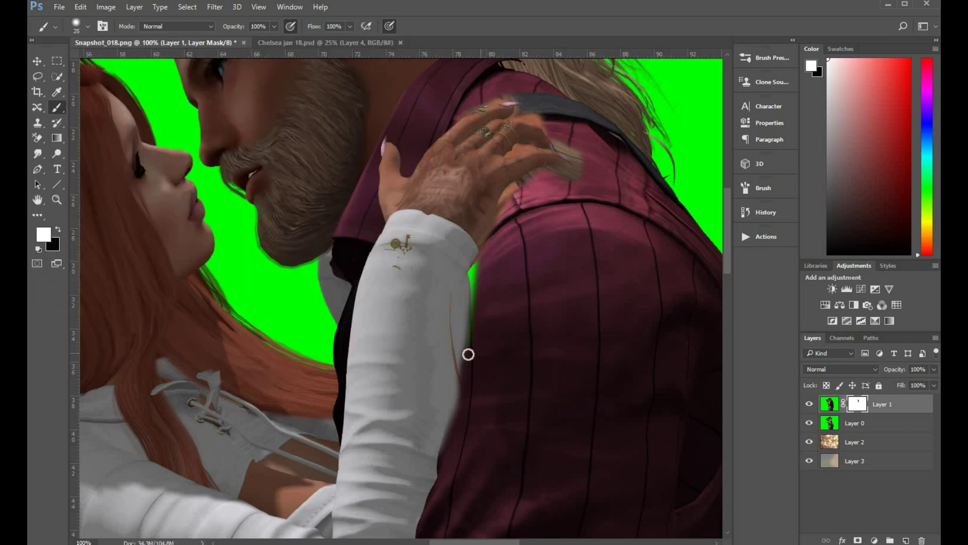
mouse_move(476, 288)
mouse_down()
mouse_move(486, 251)
mouse_move(464, 307)
mouse_move(468, 394)
mouse_move(449, 323)
mouse_move(456, 293)
mouse_move(495, 241)
mouse_move(462, 312)
mouse_move(457, 350)
mouse_move(455, 304)
mouse_move(462, 398)
mouse_move(443, 458)
mouse_up()
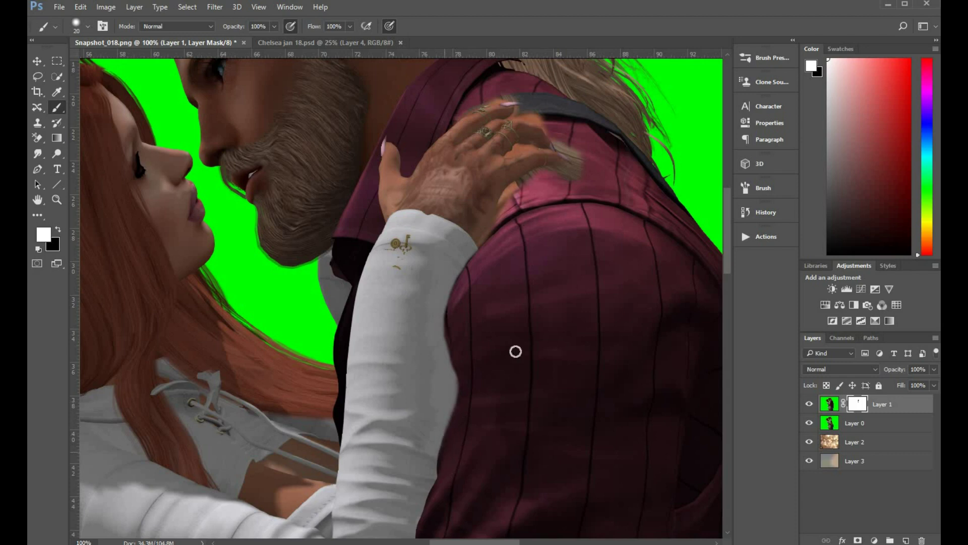
mouse_move(482, 254)
mouse_down()
mouse_move(511, 189)
mouse_move(548, 173)
mouse_move(534, 176)
mouse_move(579, 172)
mouse_move(561, 170)
mouse_move(578, 172)
mouse_move(553, 144)
mouse_up()
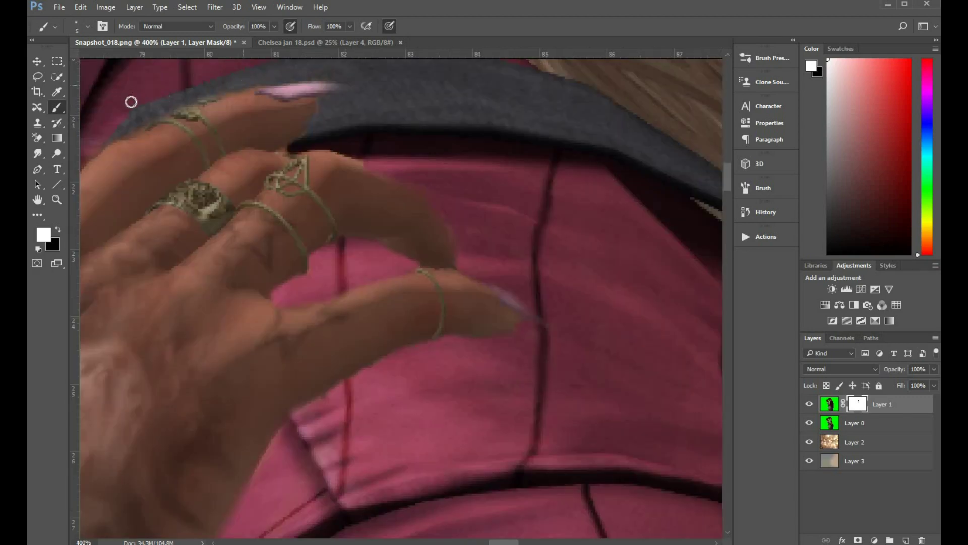
Step: Zoom back out to 25% to see the whole image
click(57, 200)
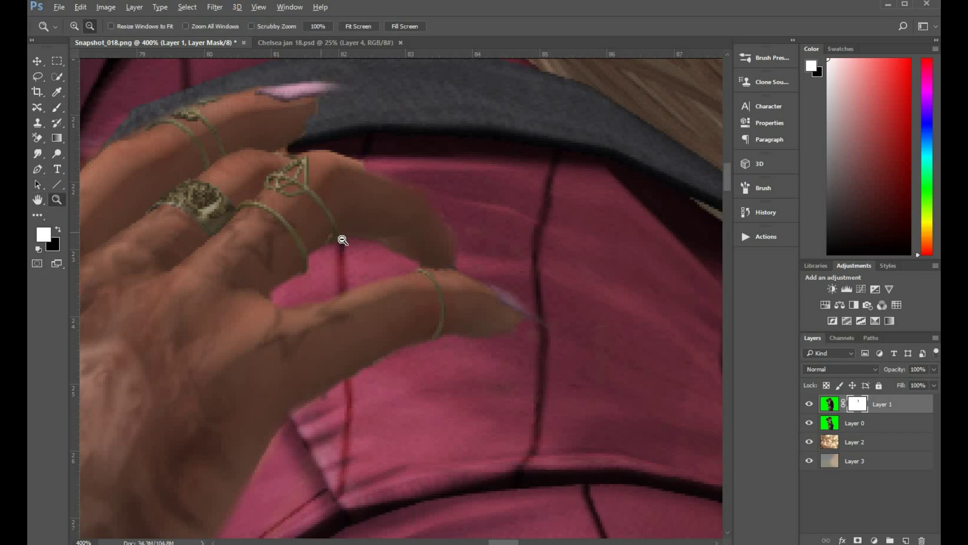
alt+click(343, 240)
alt+click(343, 240)
alt+click(343, 240)
alt+click(343, 240)
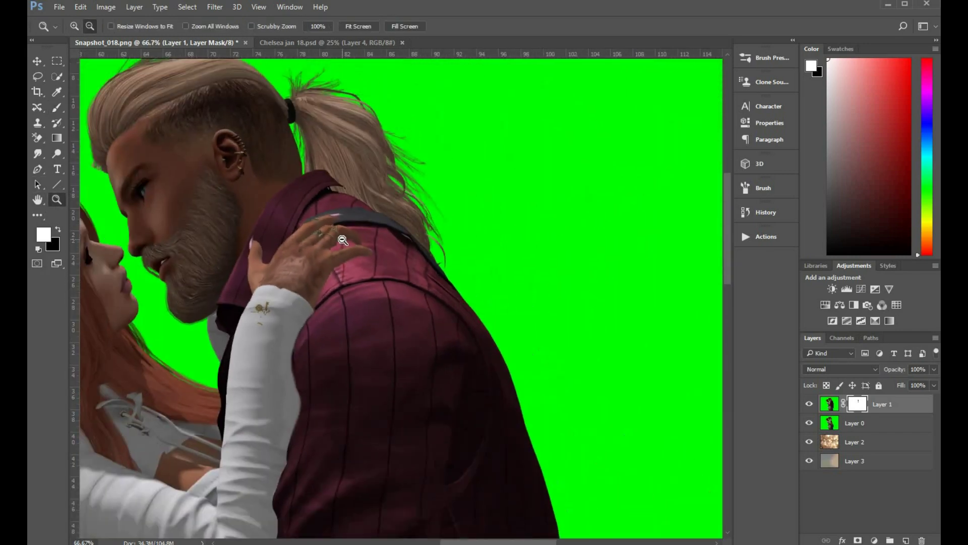
alt+click(342, 240)
alt+click(343, 240)
alt+click(343, 240)
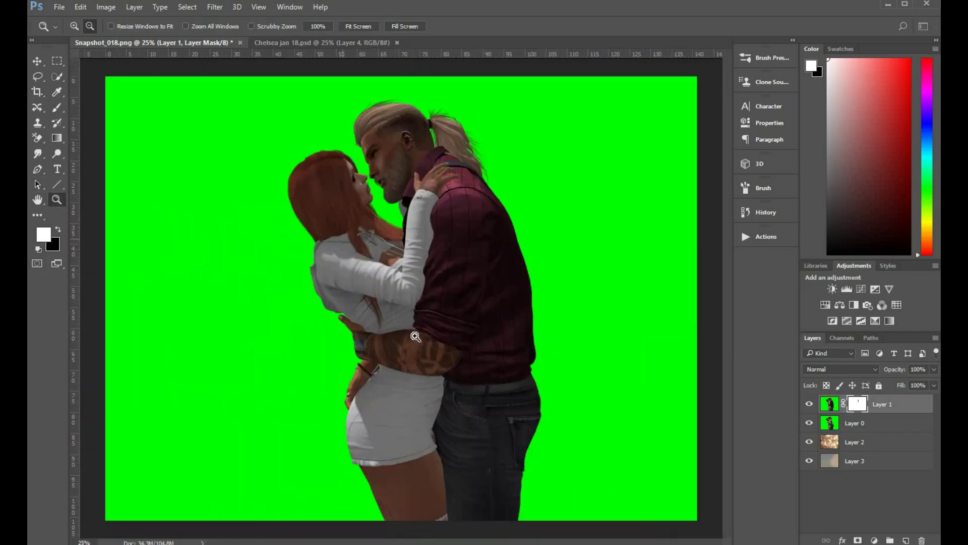
Step: Stamp Layer 0 and Layer 1 into a new merged Layer 4 and hide the originals
click(899, 428)
shift+click(911, 409)
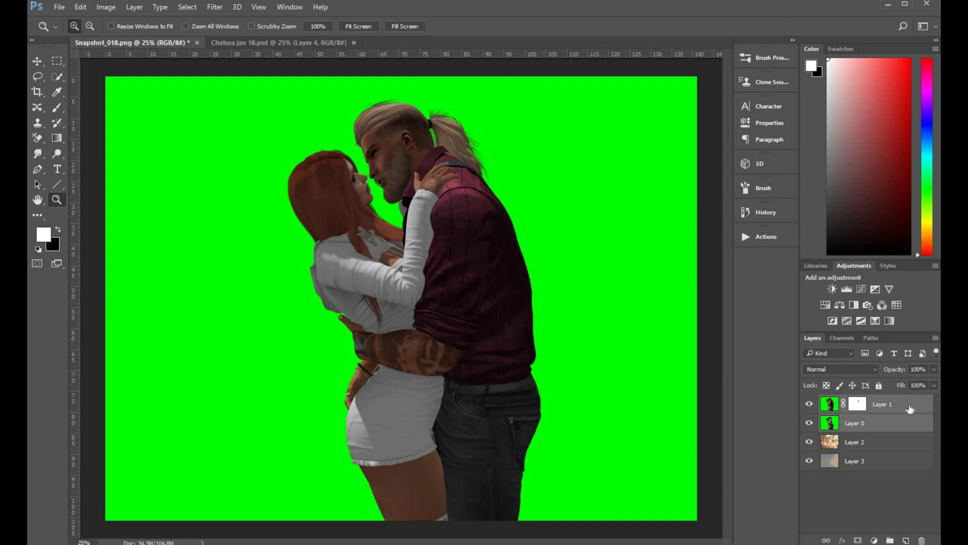
key(ctrl+alt+e)
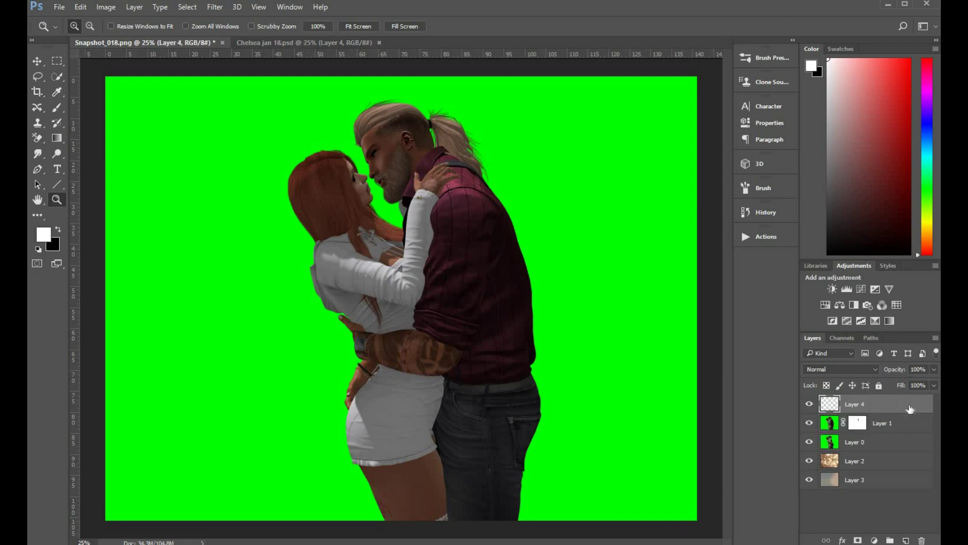
click(810, 442)
click(810, 423)
Step: Erase the green screen with the Background Eraser and hide the bokeh layer to show the backdrop
click(37, 138)
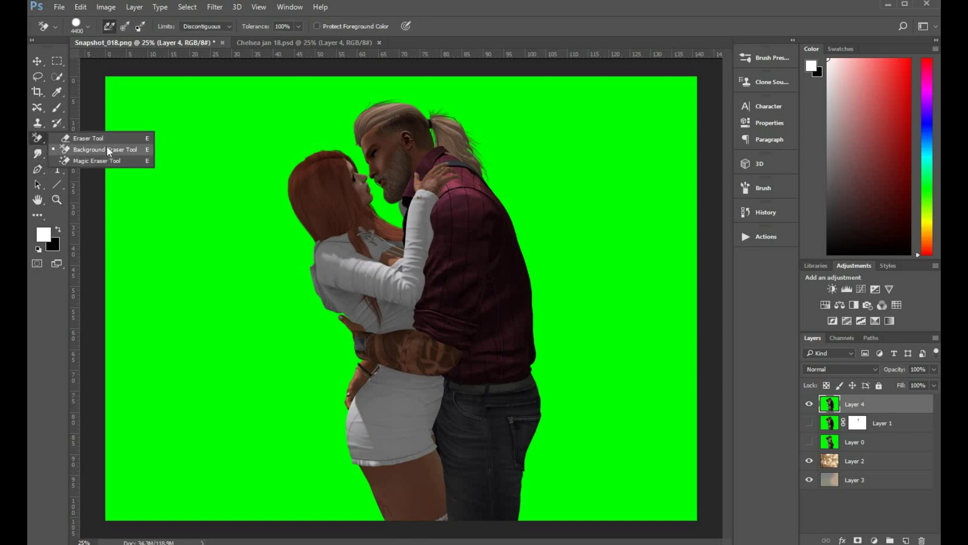
click(105, 149)
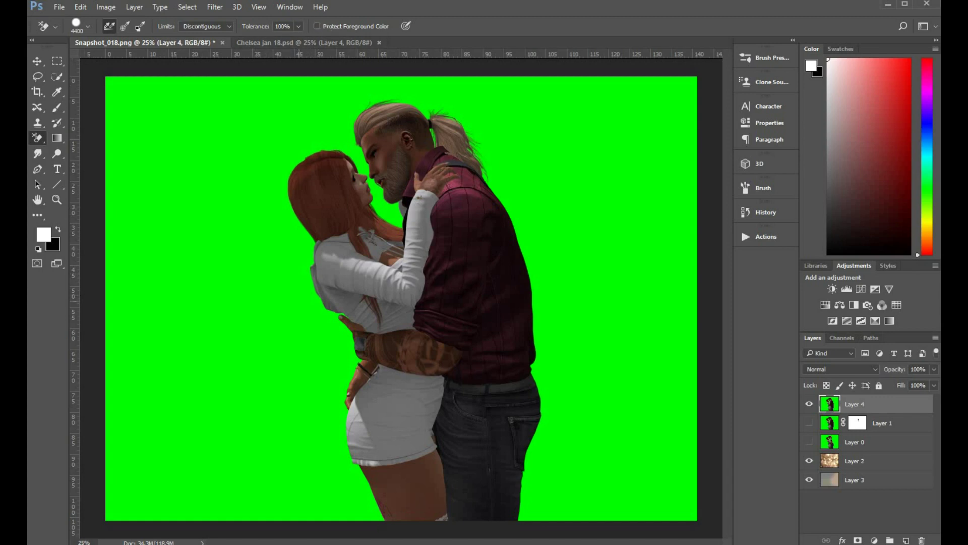
click(299, 301)
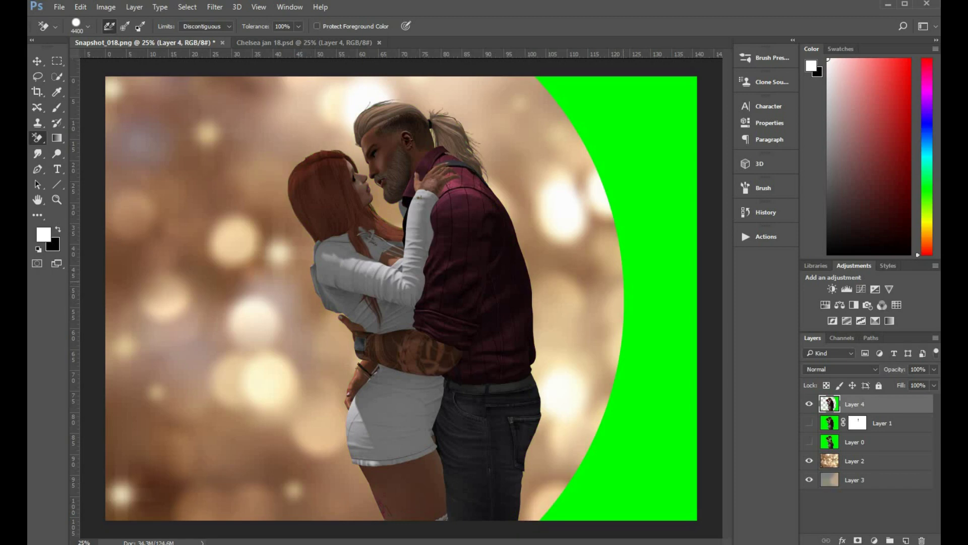
click(643, 277)
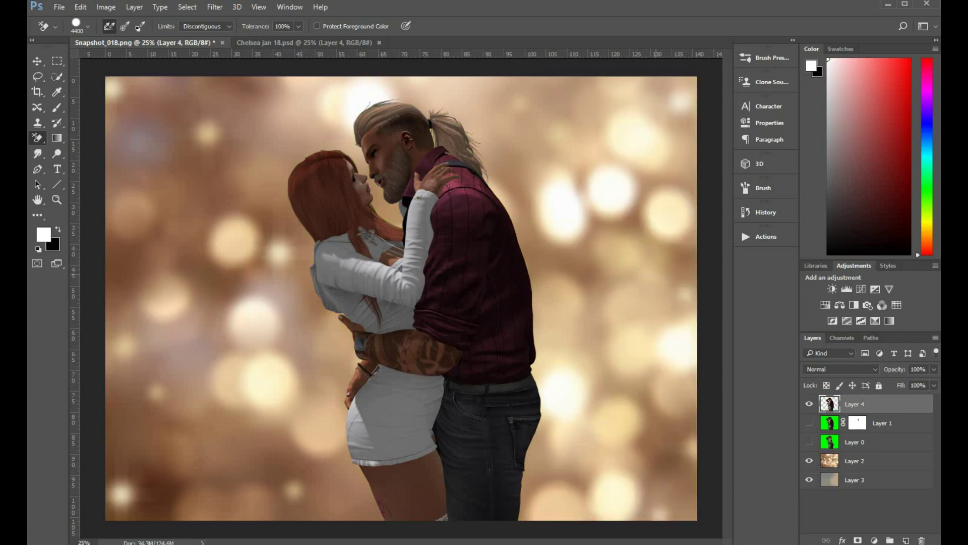
click(809, 461)
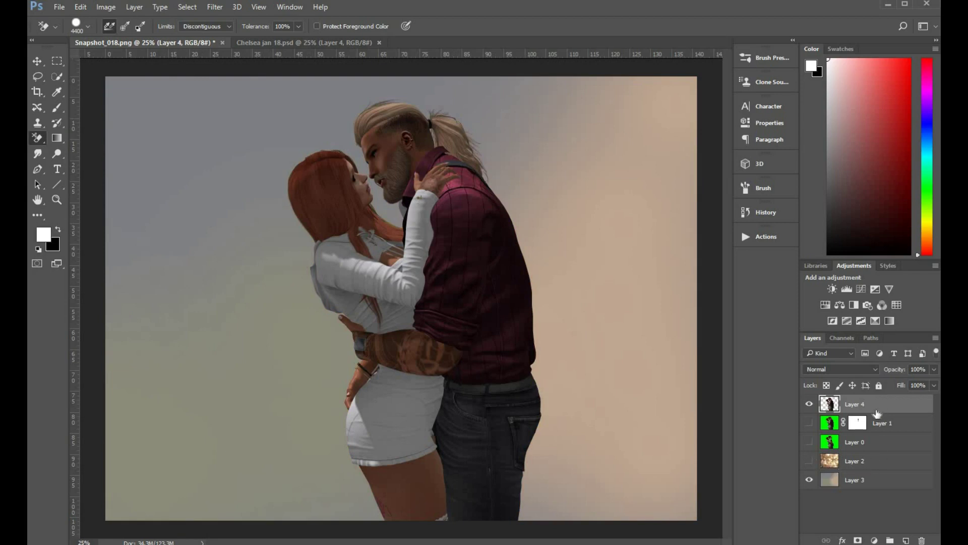
click(57, 199)
alt+click(264, 231)
Step: Free-transform Layer 4 to about 136%, shift it up and right, then zoom to 25%
alt+click(708, 383)
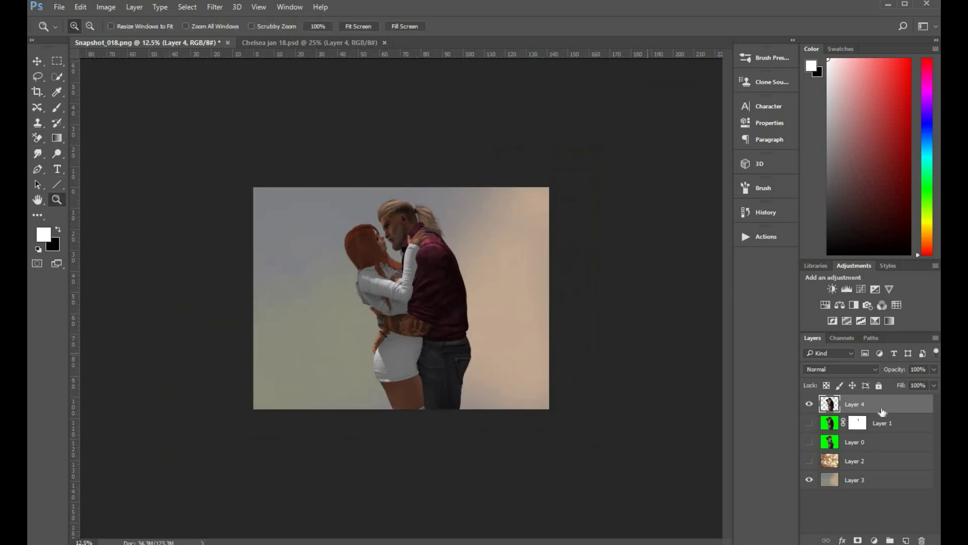
key(ctrl+t)
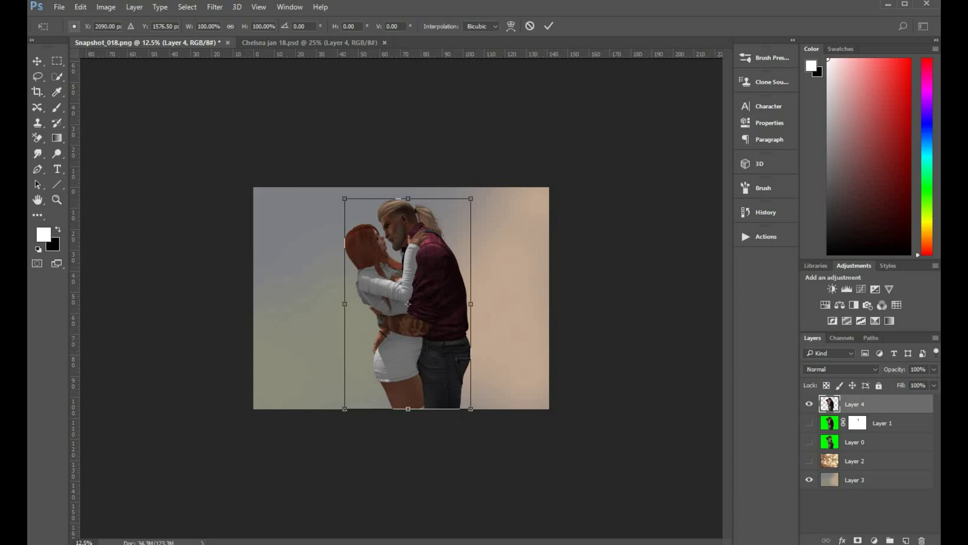
drag(341, 419, 314, 464)
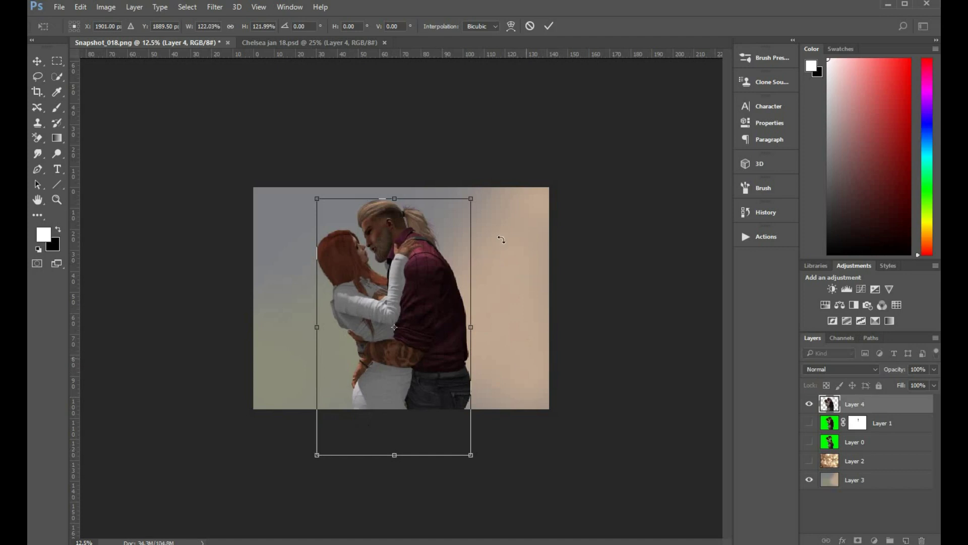
drag(469, 456, 540, 472)
drag(452, 438, 458, 437)
key(z)
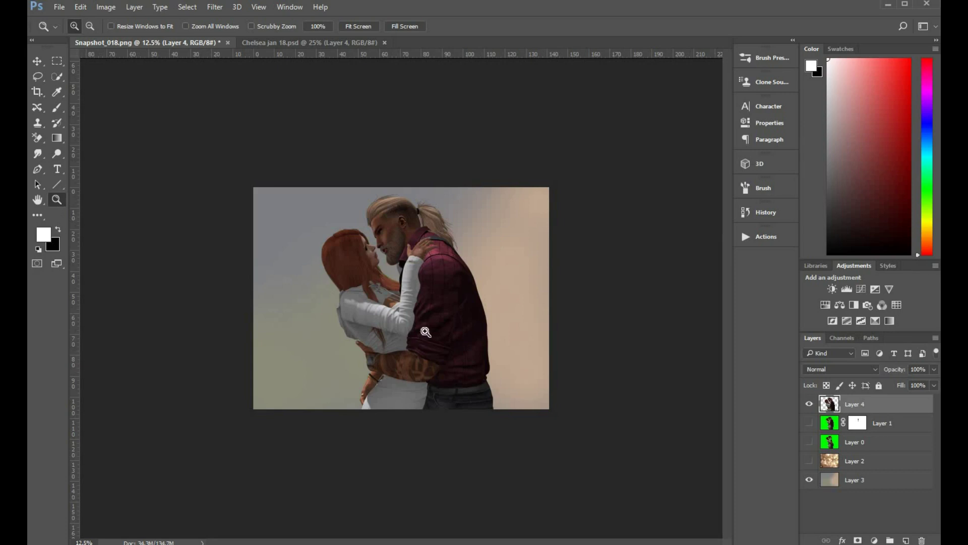
click(414, 316)
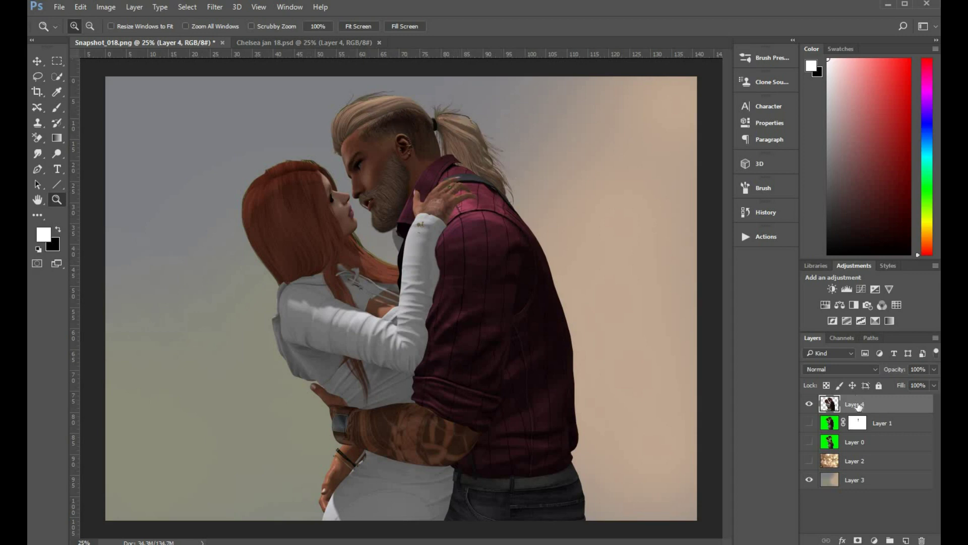
Step: Add a new Layer 5 clipped to Layer 4 and set its blend mode to Hue
click(906, 540)
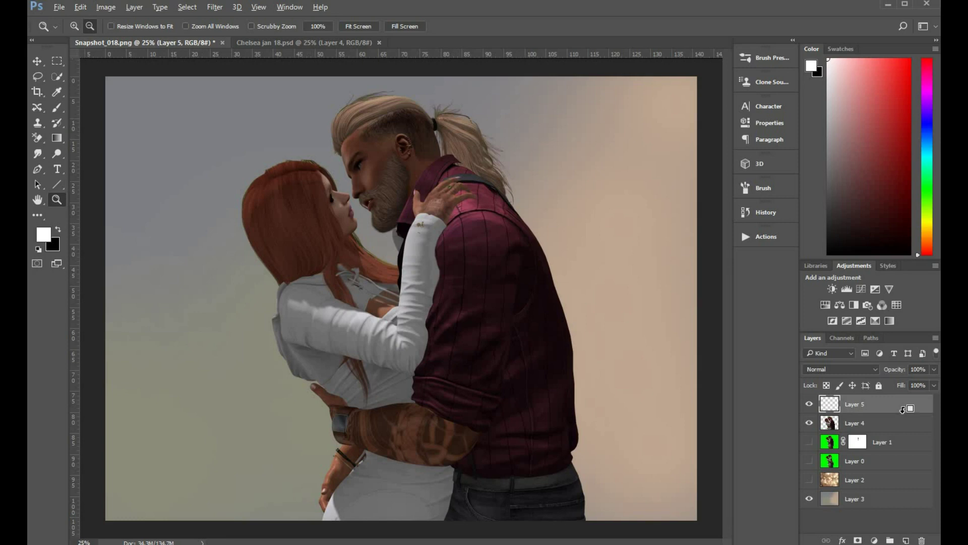
alt+click(903, 411)
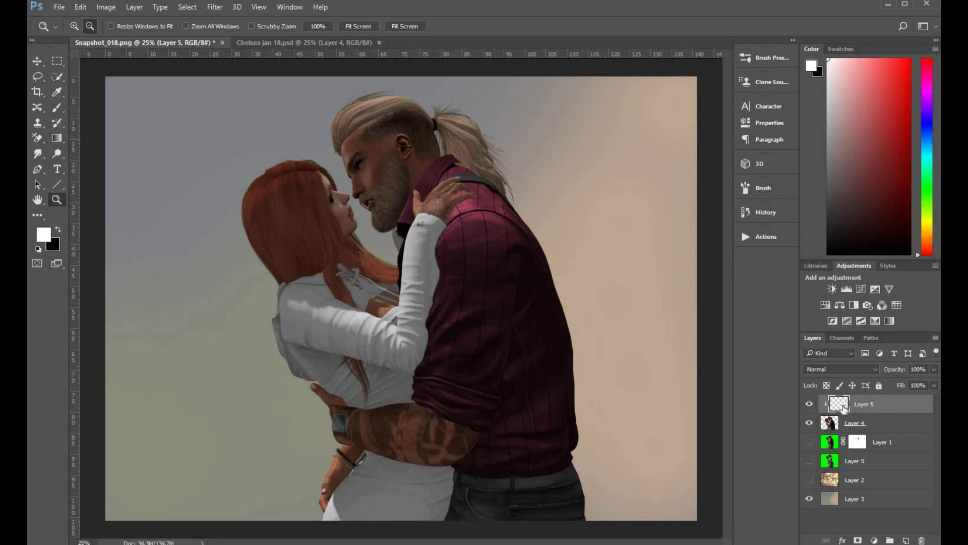
click(867, 366)
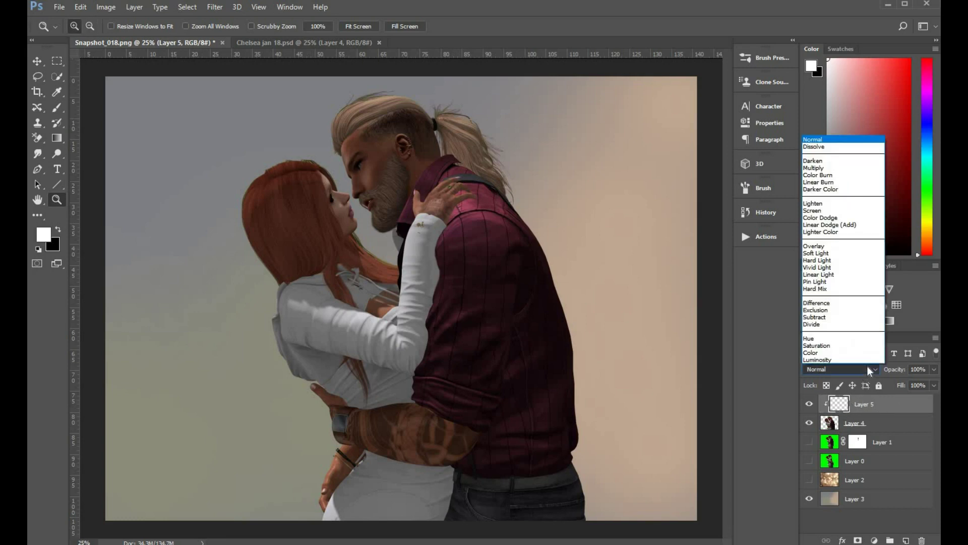
click(856, 337)
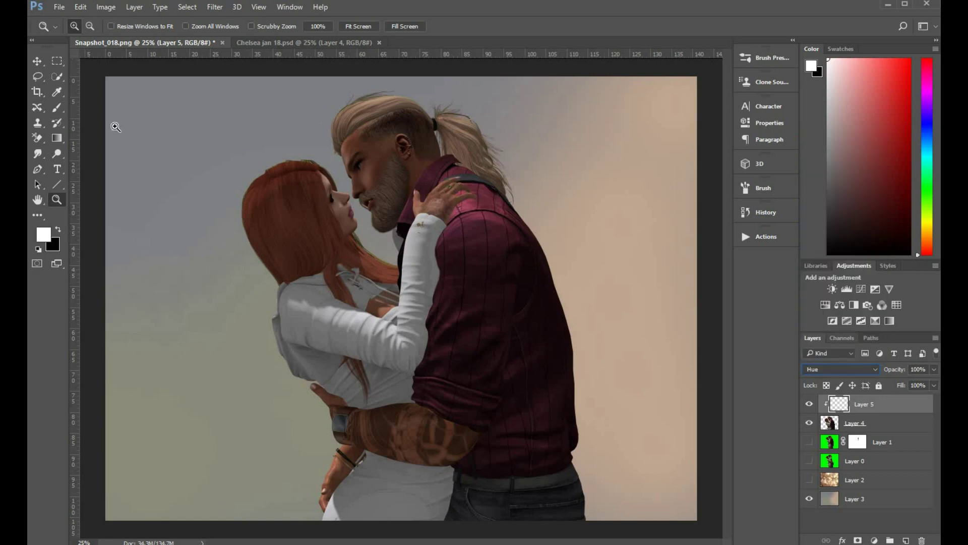
Step: Sample the woman's red-brown hair colour and zoom to 200% on the hair edge with a larger brush
click(56, 92)
click(302, 234)
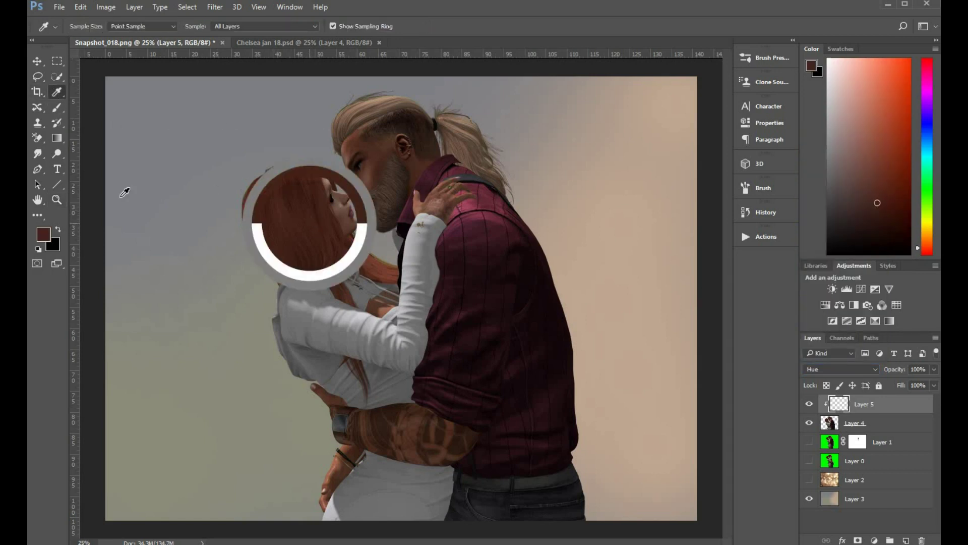
click(56, 105)
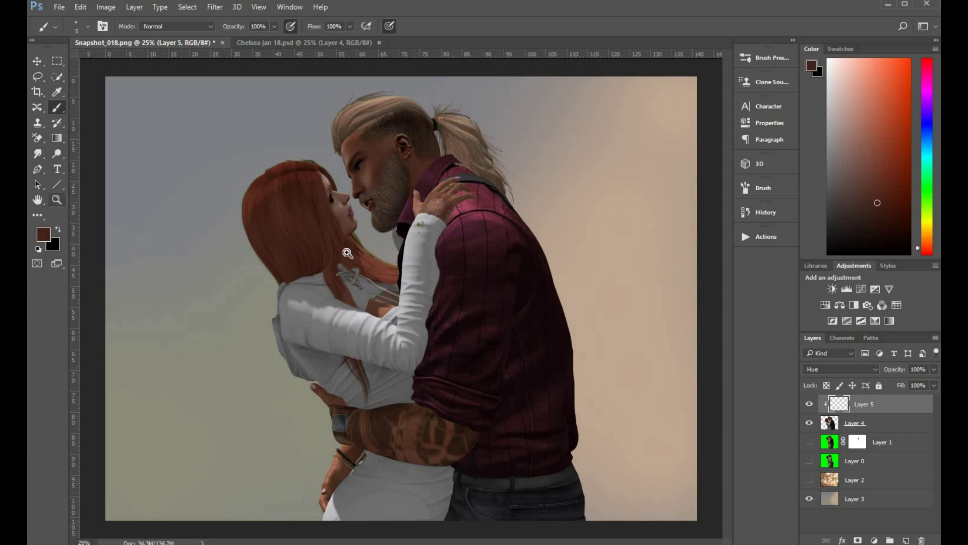
key(z)
drag(352, 251, 354, 250)
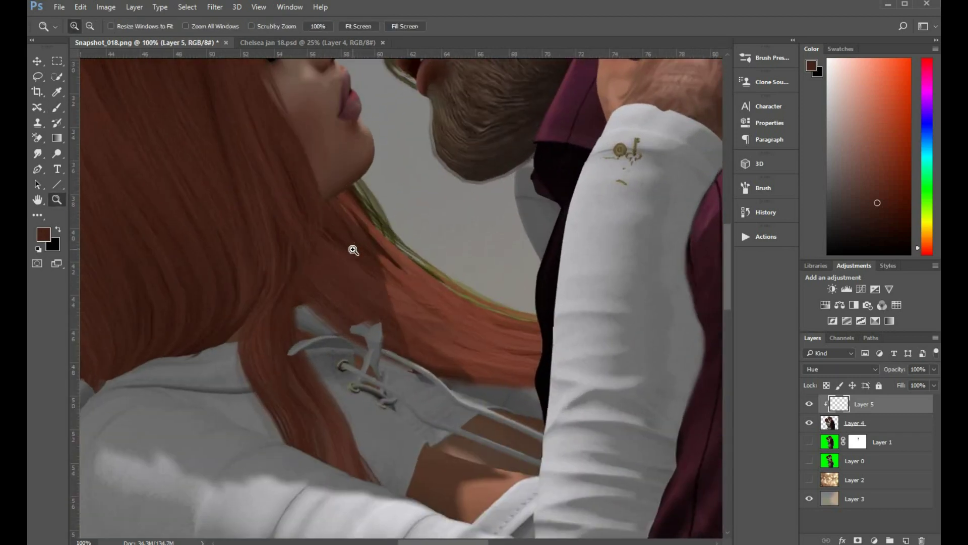
click(354, 250)
key(b)
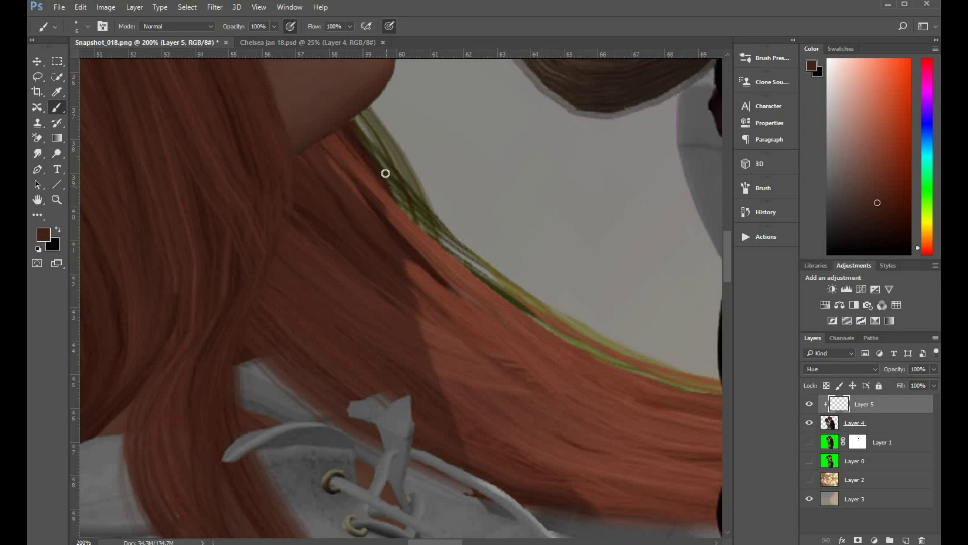
key(bracketright)
key(bracketright)
key(bracketright)
key(bracketright)
key(bracketright)
key(bracketright)
key(bracketright)
key(bracketright)
Step: Paint brown over the green and olive fringe strands along the woman's hair edge
mouse_move(370, 129)
mouse_down()
mouse_move(438, 236)
mouse_move(400, 150)
mouse_move(446, 240)
mouse_move(410, 181)
mouse_move(559, 309)
mouse_move(468, 233)
mouse_move(515, 304)
mouse_move(612, 359)
mouse_move(588, 334)
mouse_move(686, 377)
mouse_move(677, 396)
mouse_up()
key(space)
drag(627, 370, 516, 328)
mouse_move(596, 345)
mouse_down()
mouse_move(565, 337)
mouse_move(482, 283)
mouse_move(481, 292)
mouse_move(286, 148)
mouse_up()
key(space)
mouse_move(197, 155)
mouse_down()
mouse_move(439, 331)
mouse_move(684, 156)
mouse_up()
mouse_move(294, 354)
mouse_down()
mouse_move(488, 247)
mouse_move(603, 211)
mouse_up()
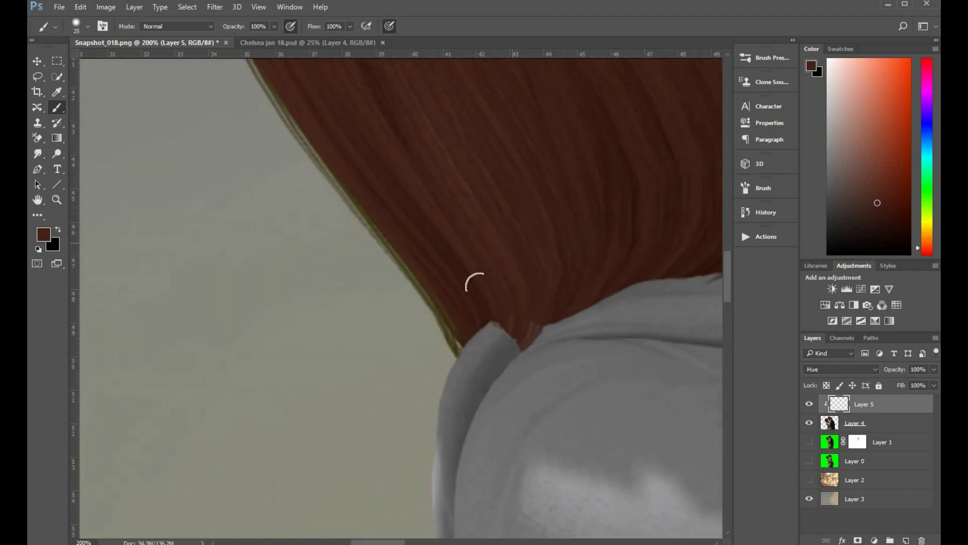
drag(359, 202, 444, 341)
scroll(595, 363, left, 5)
scroll(558, 385, up, 5)
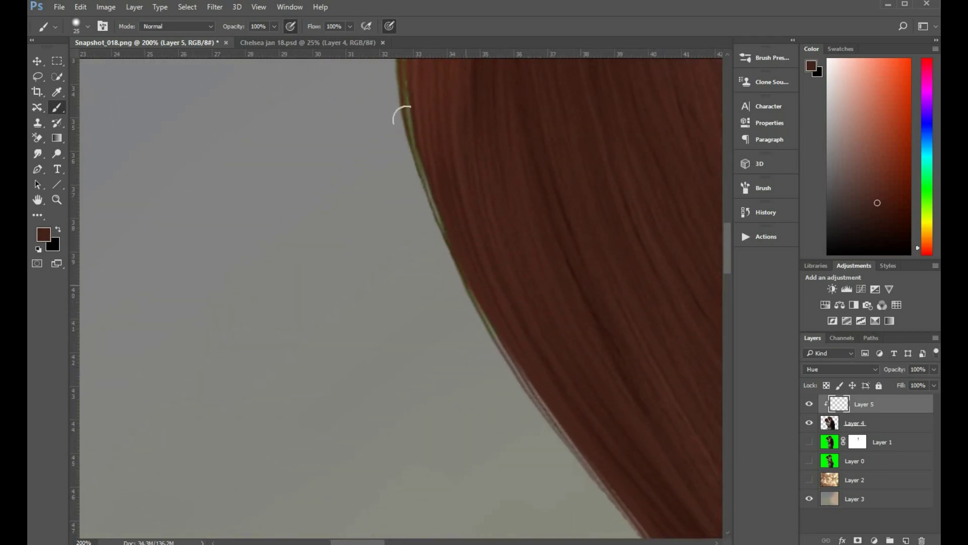
drag(442, 207, 424, 400)
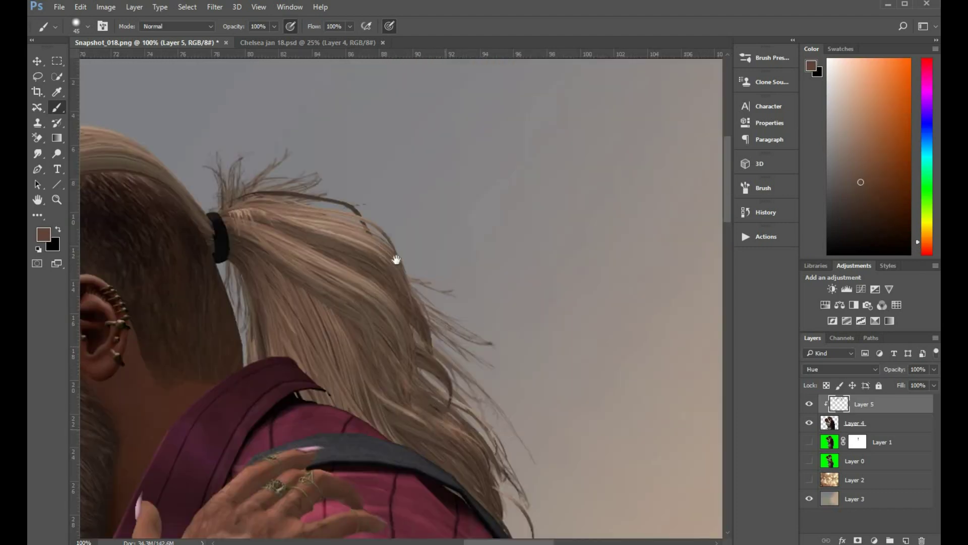
drag(397, 260, 349, 99)
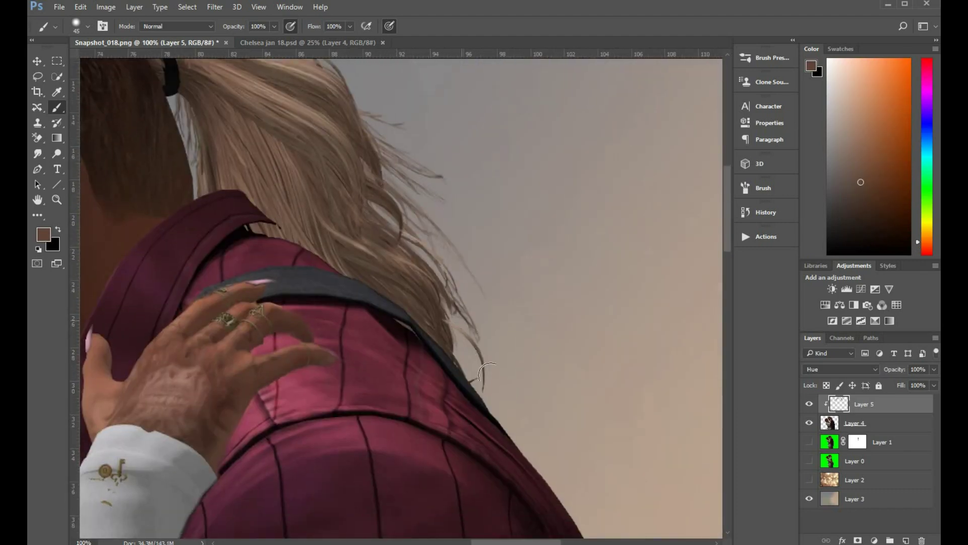
Step: Stamp the visible couple into new Layer 6 and move backdrop Layer 3 directly beneath it
click(810, 501)
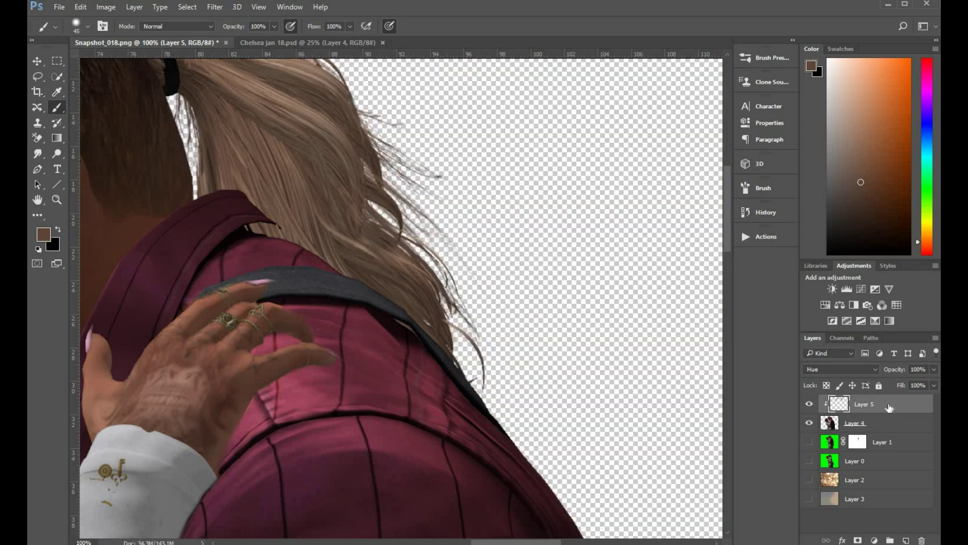
key(ctrl+alt+shift+e)
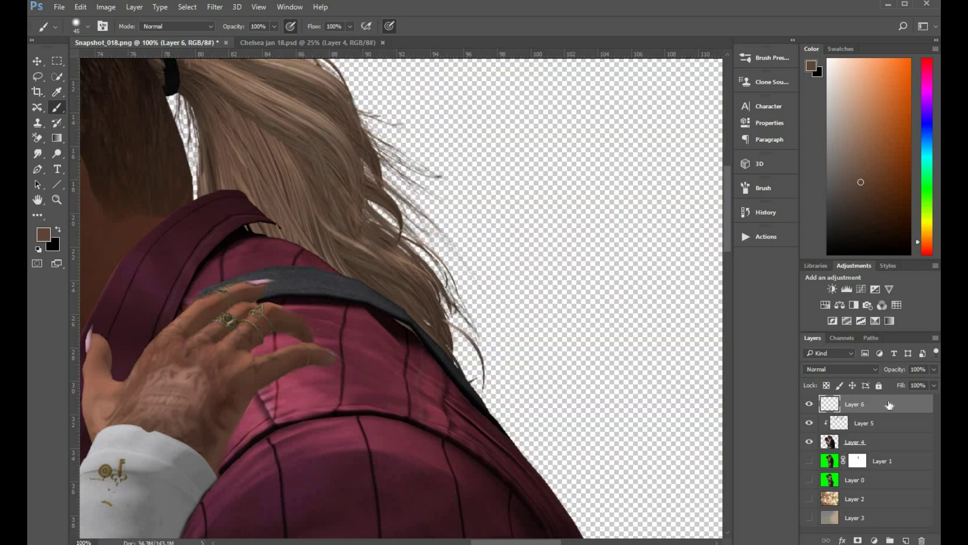
mouse_move(810, 442)
mouse_down()
mouse_move(810, 422)
mouse_move(810, 441)
mouse_up()
drag(886, 419, 888, 418)
click(809, 422)
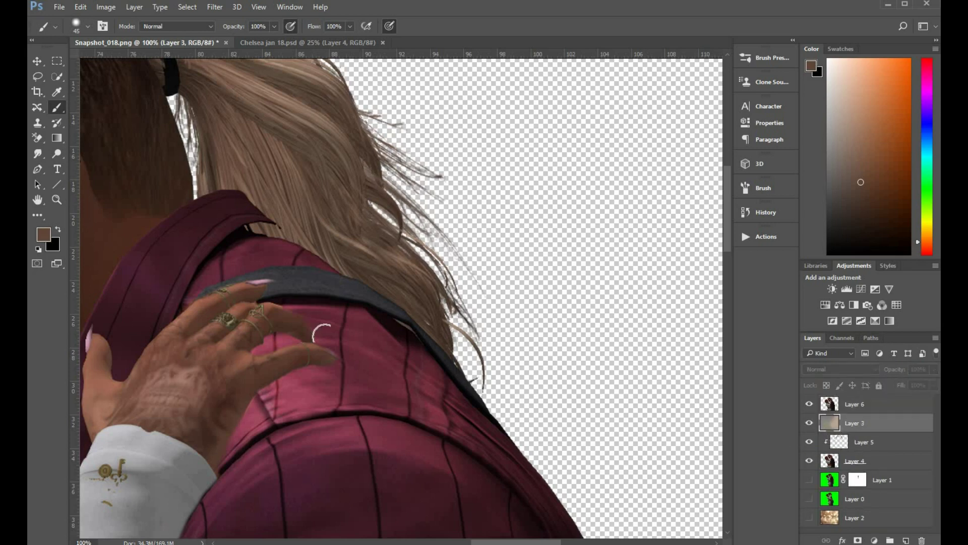
Step: Zoom out to the whole image and duplicate Layer 6 as Layer 6 copy
click(57, 200)
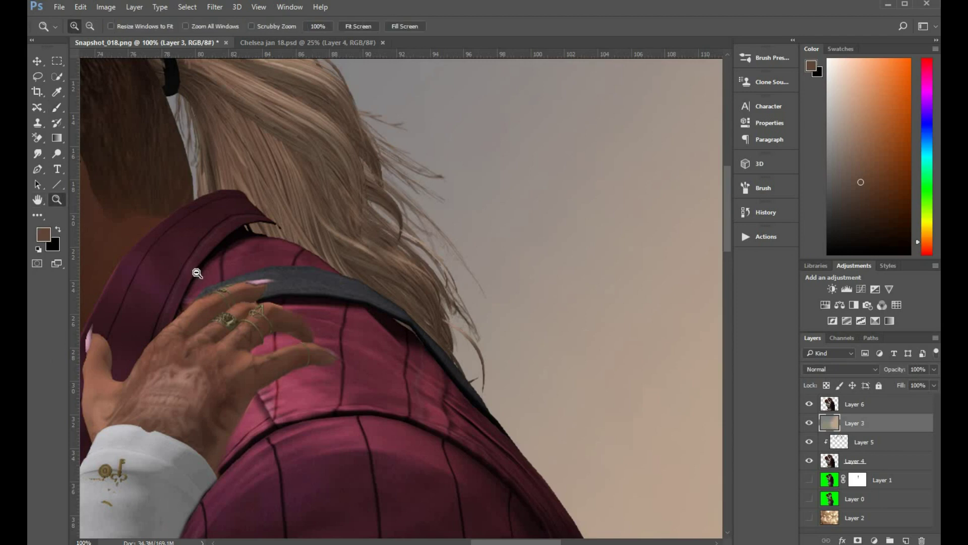
alt+click(200, 272)
alt+click(200, 272)
alt+click(199, 272)
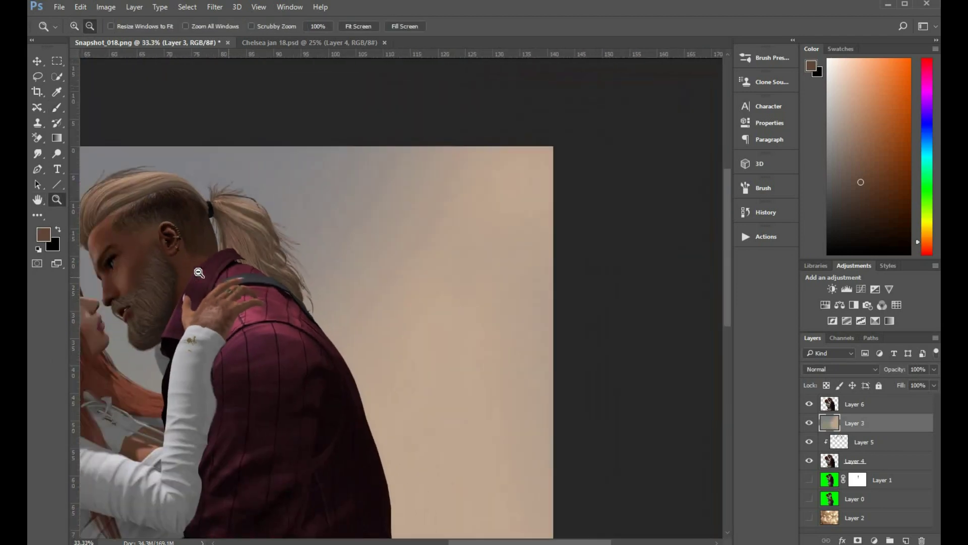
alt+click(199, 272)
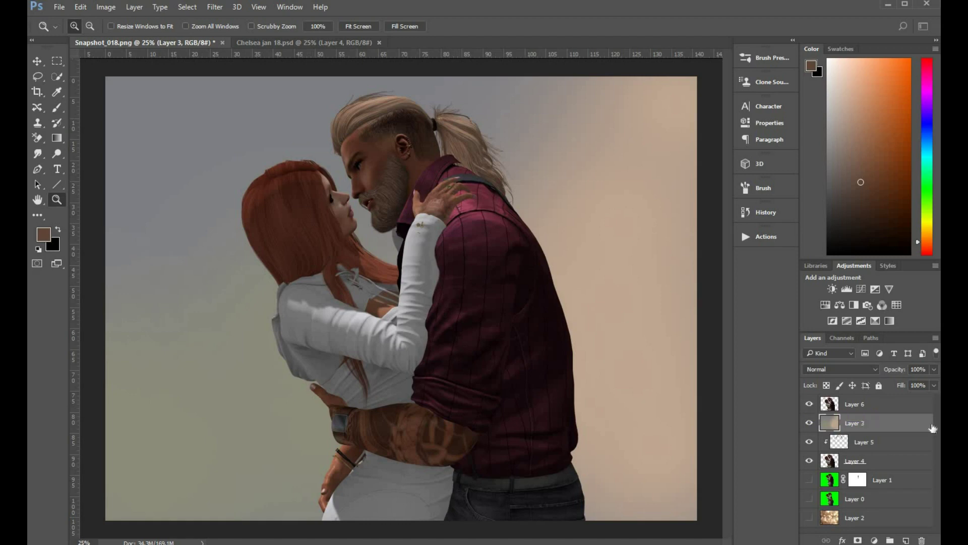
click(893, 402)
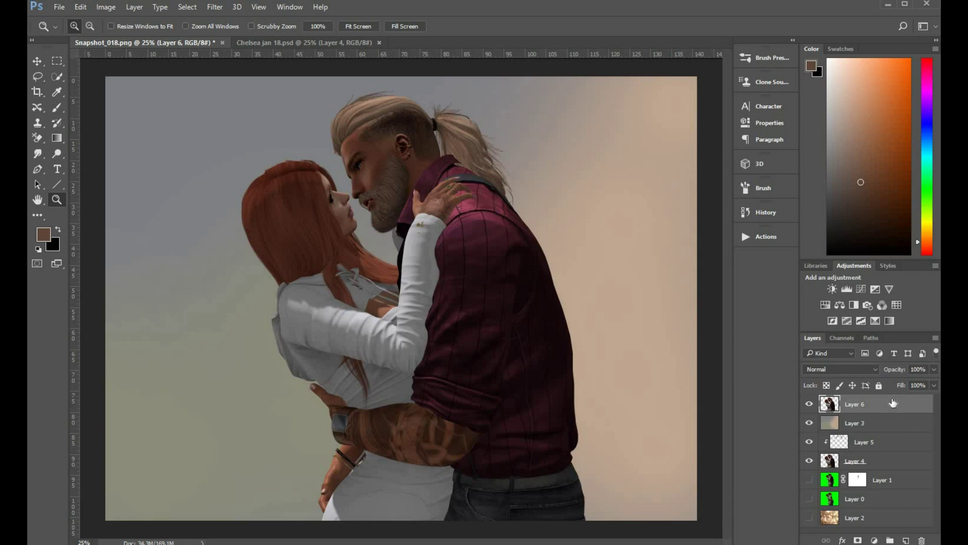
key(ctrl+j)
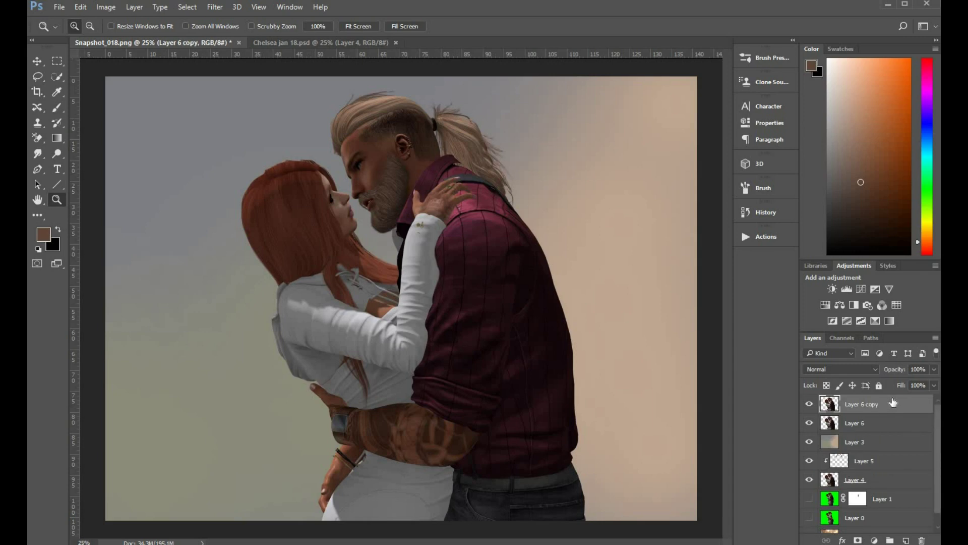
Step: Add a Color Dodge Inner Shadow effect to Layer 6 copy
key(h)
double_click(893, 403)
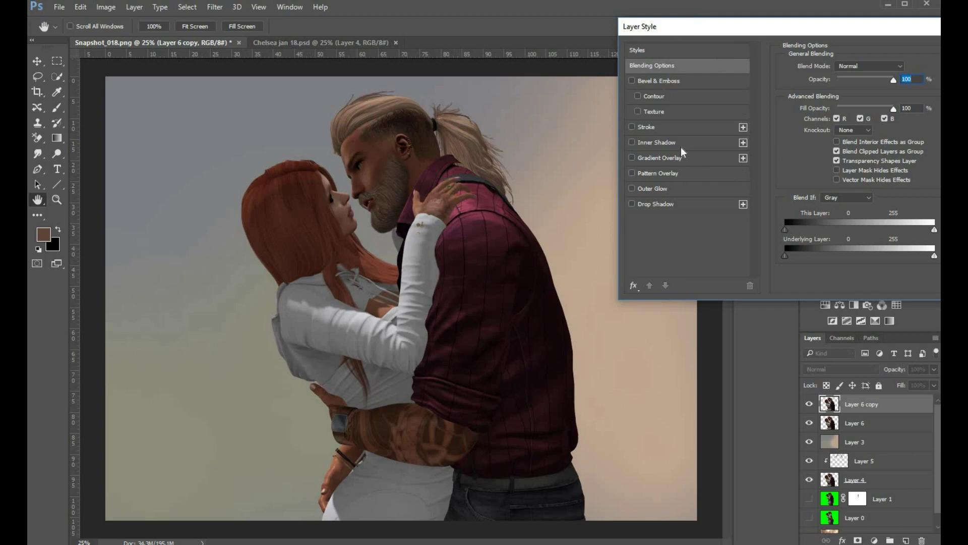
click(695, 143)
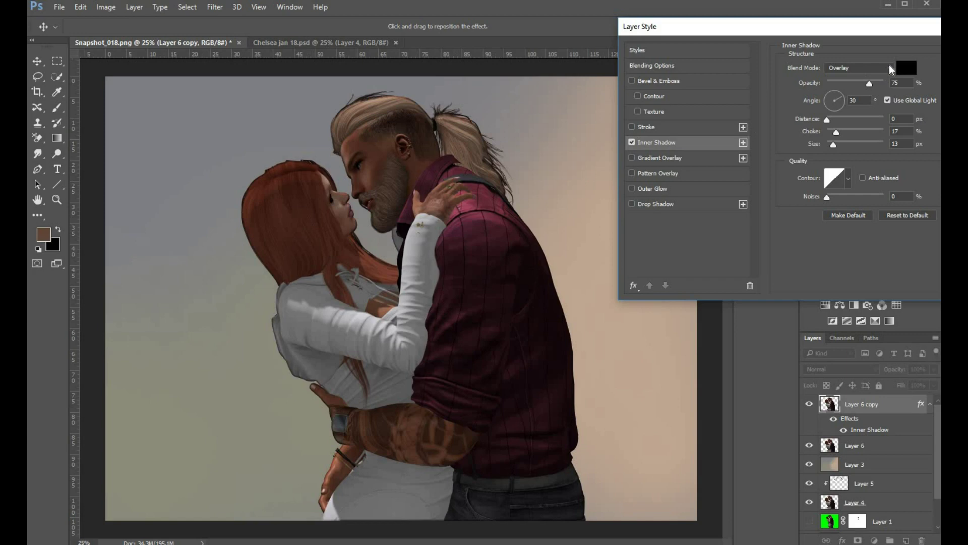
click(889, 67)
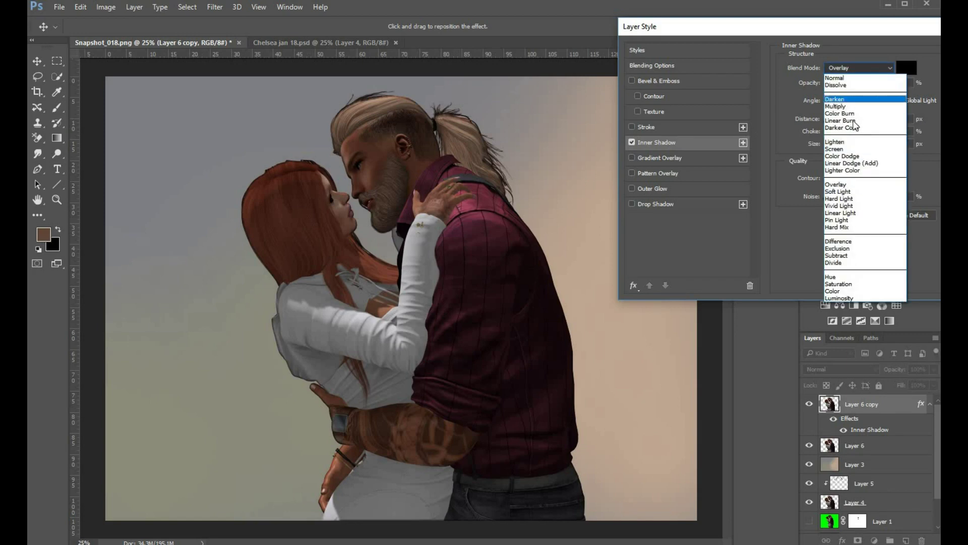
click(864, 157)
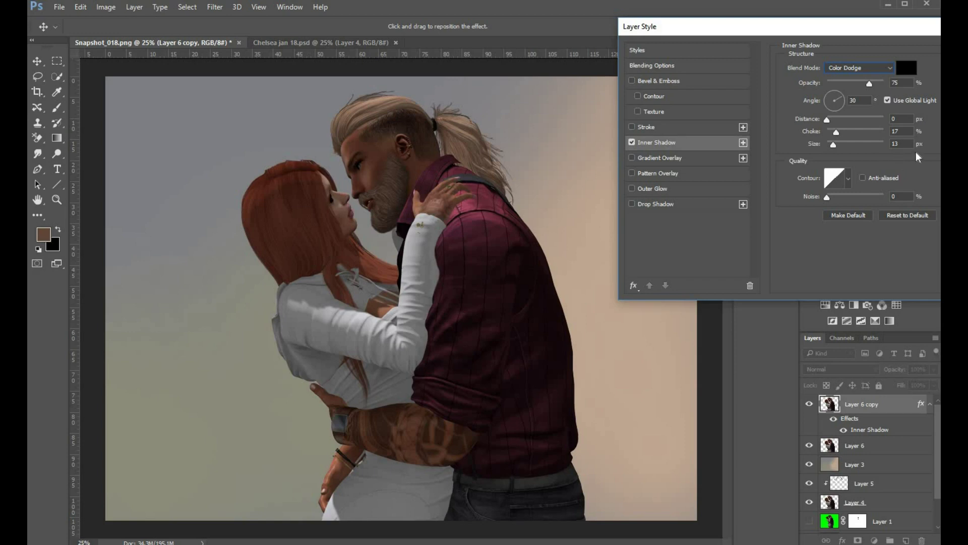
Step: Set the inner shadow colour to a muted yellow
click(906, 67)
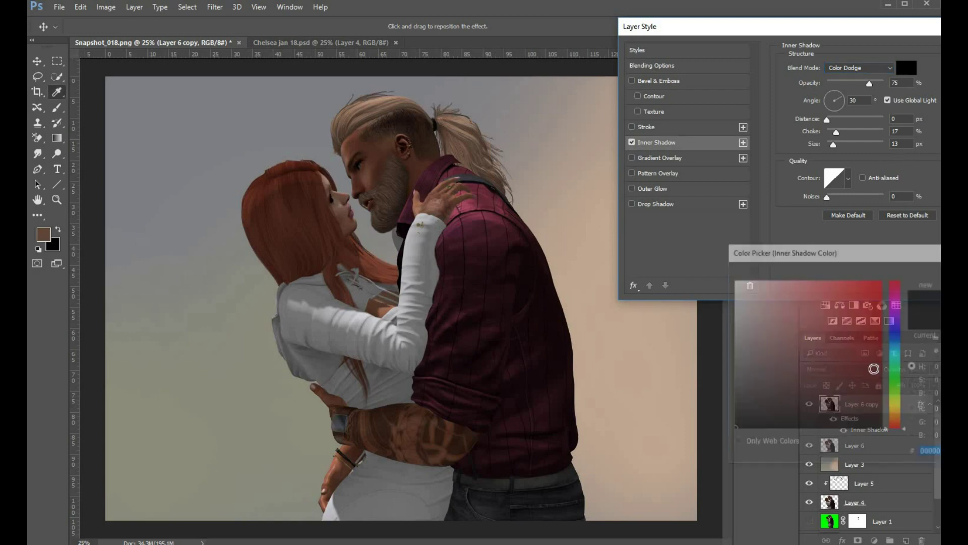
click(897, 405)
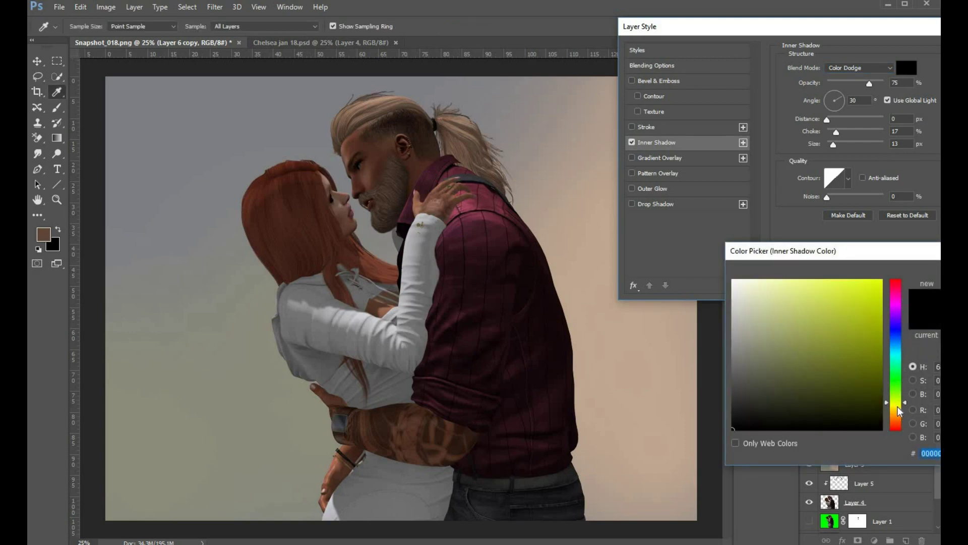
click(816, 329)
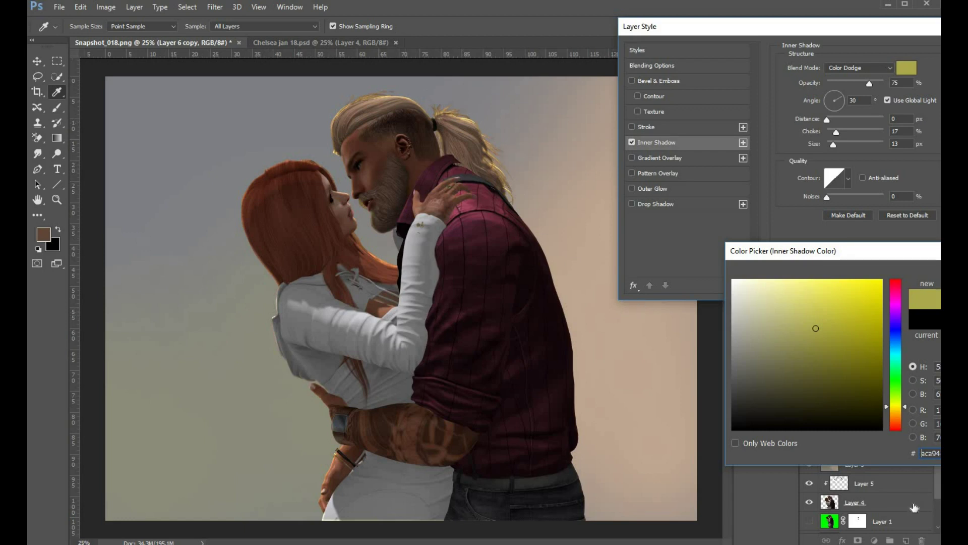
drag(833, 249, 681, 241)
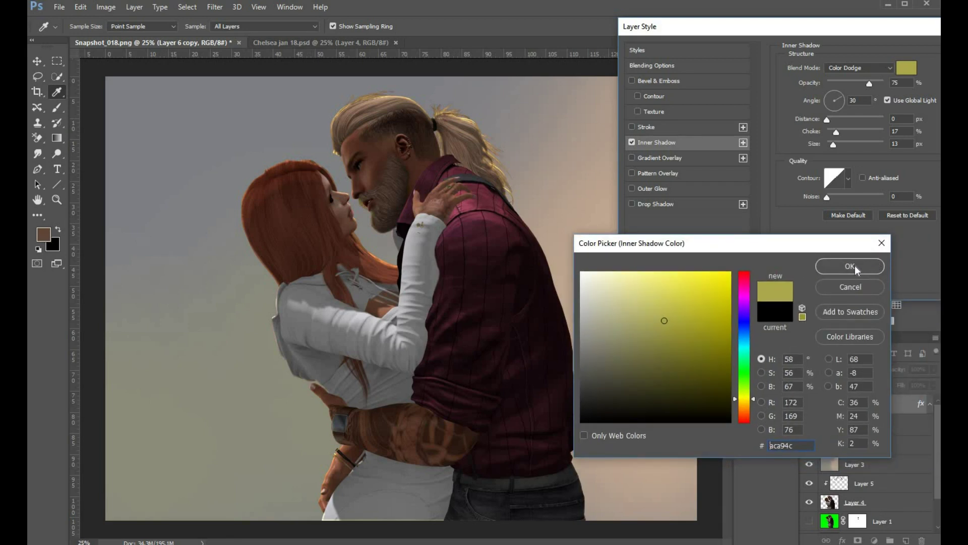
click(851, 267)
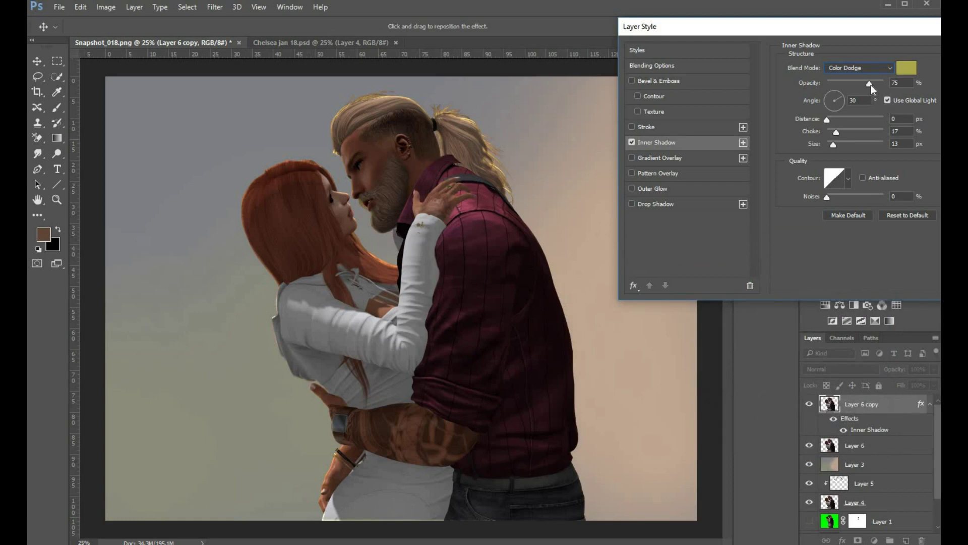
Step: Set the inner shadow to 92% opacity and 70 px size, then confirm the style
drag(870, 85, 887, 84)
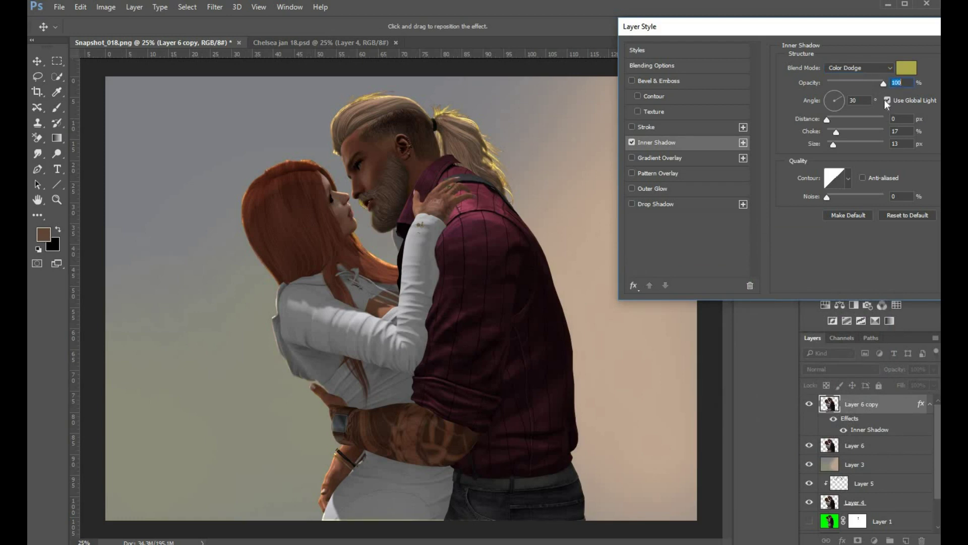
mouse_move(827, 119)
mouse_down()
mouse_move(845, 144)
mouse_move(827, 121)
mouse_up()
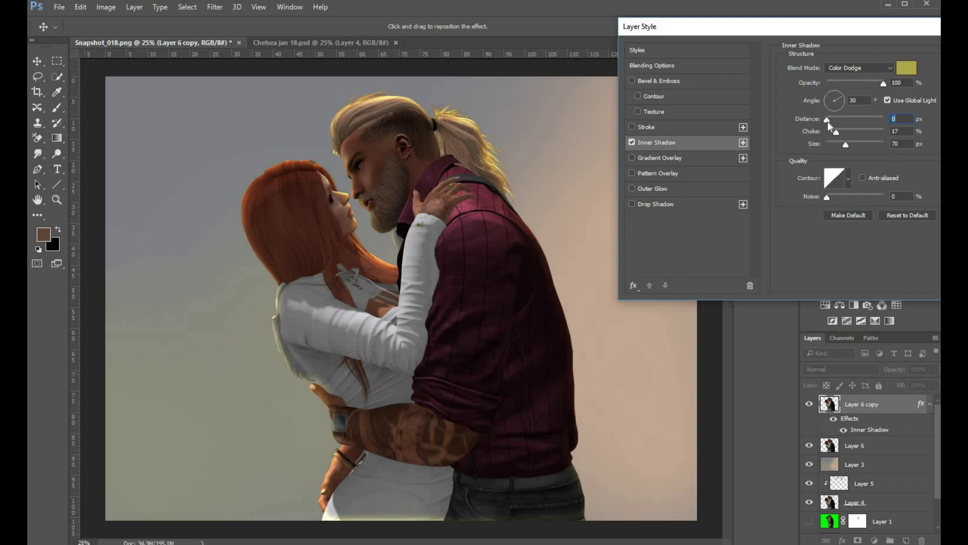
click(871, 84)
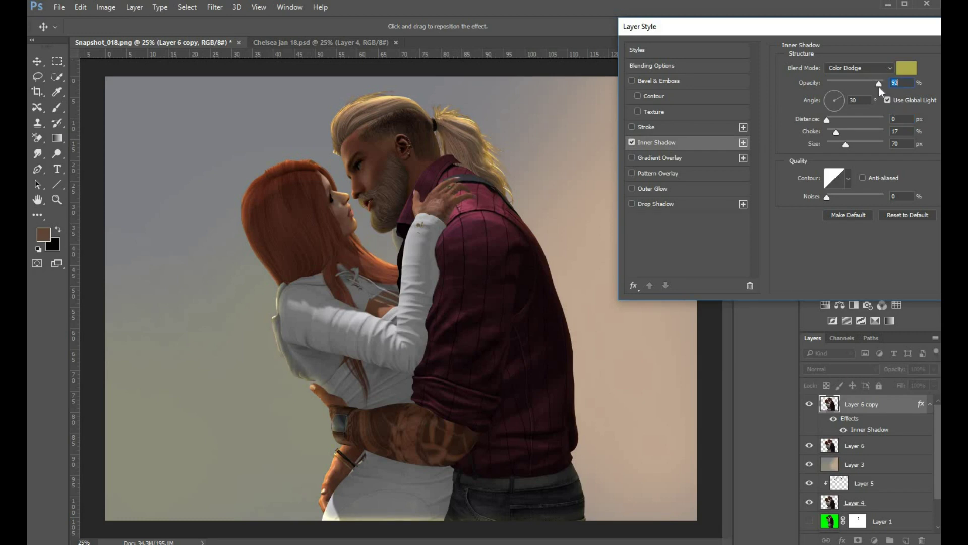
drag(758, 33, 601, 46)
click(885, 65)
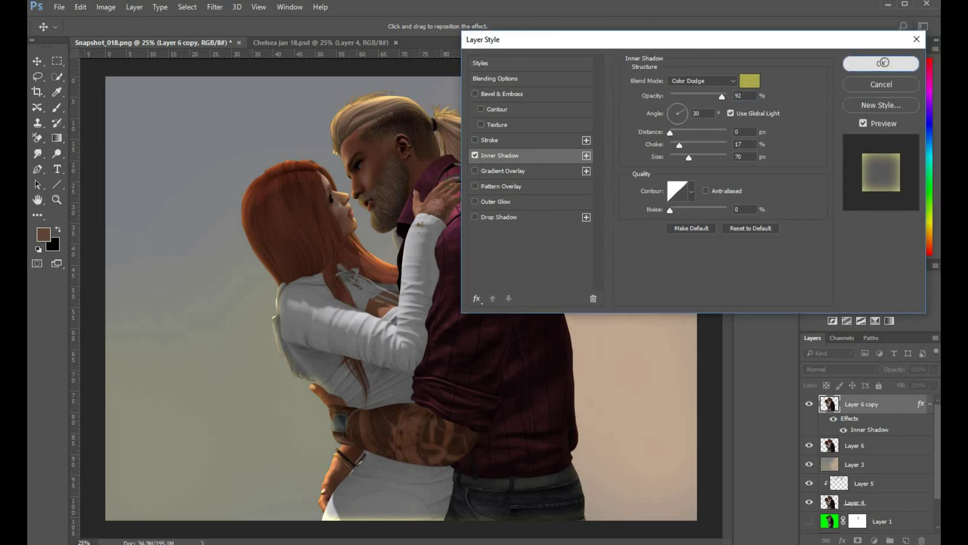
Step: Give Layer 6 a black hide-all layer mask and target the mask
click(810, 447)
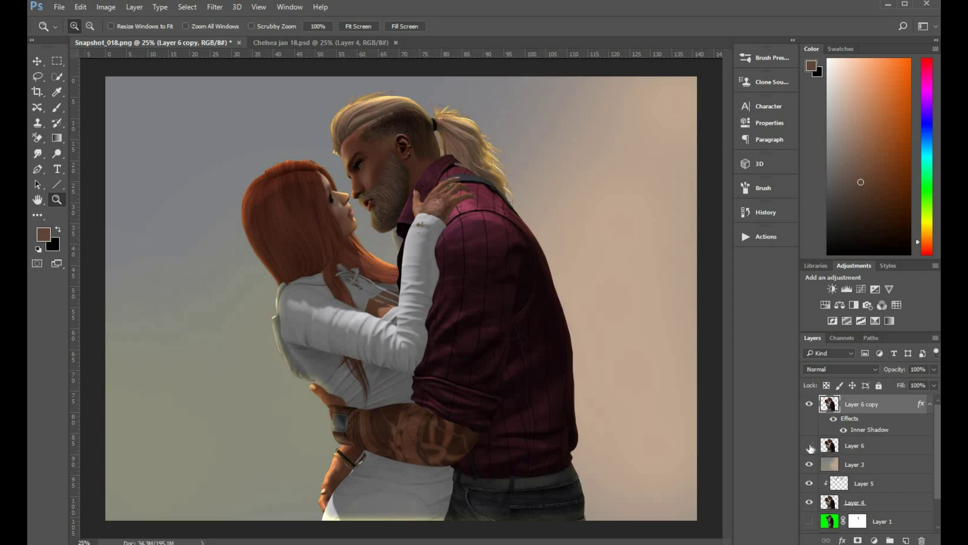
click(870, 449)
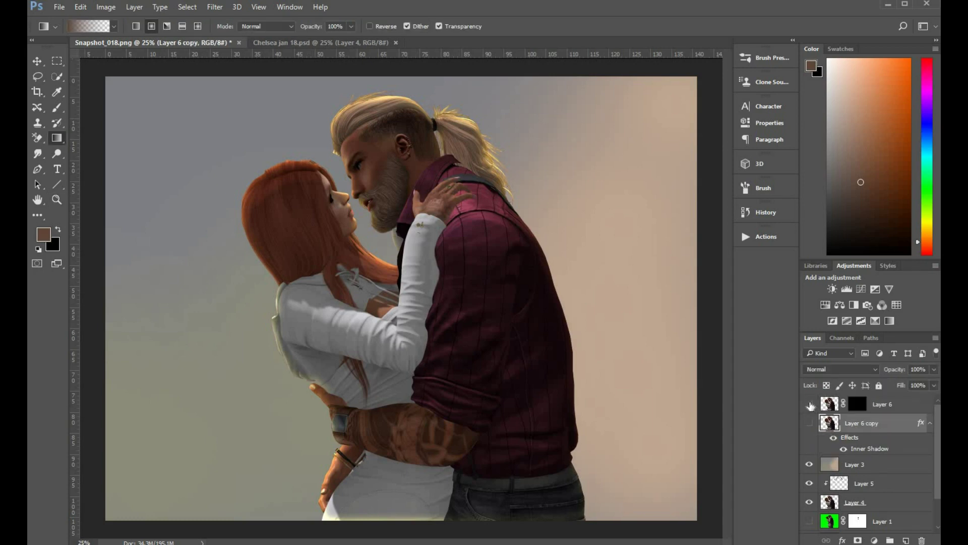
click(810, 423)
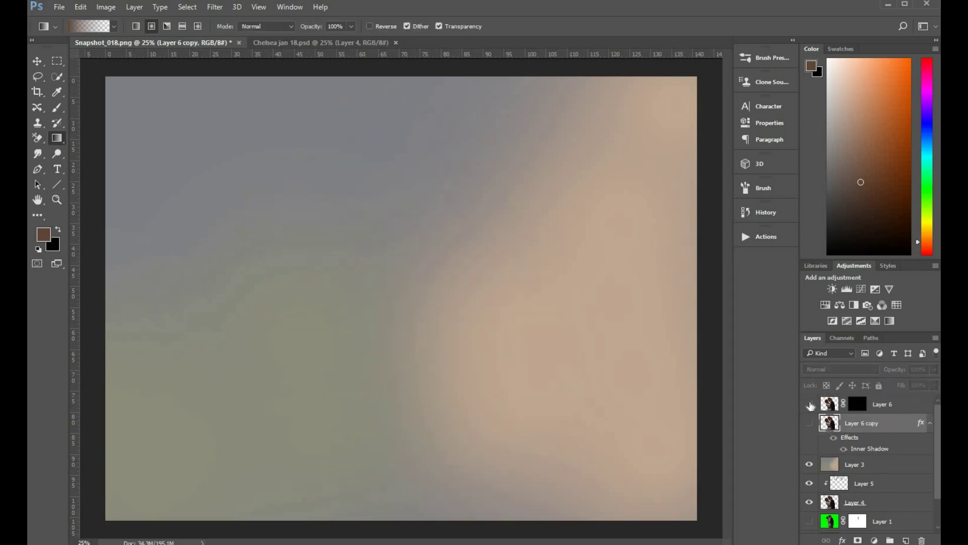
click(857, 404)
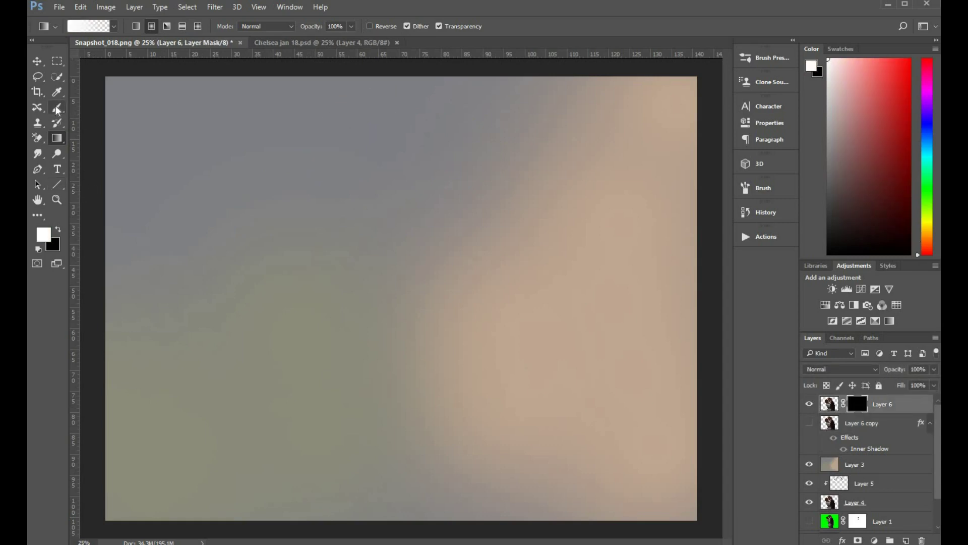
Step: Drag white radial gradients on the mask to reveal the couple, including the man's shirt and arm
drag(389, 244, 580, 35)
drag(107, 86, 356, 250)
drag(386, 105, 306, 37)
drag(228, 72, 491, 346)
drag(227, 55, 386, 280)
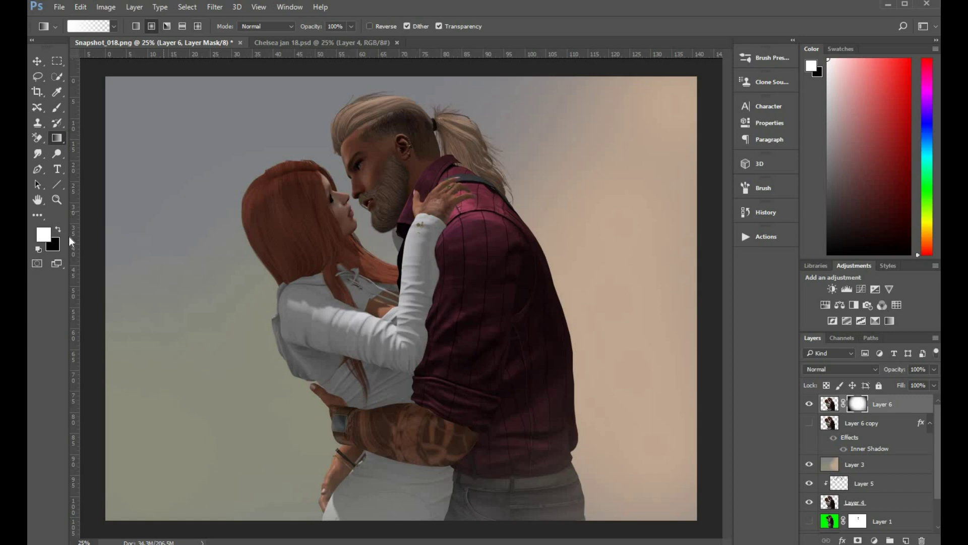
key(x)
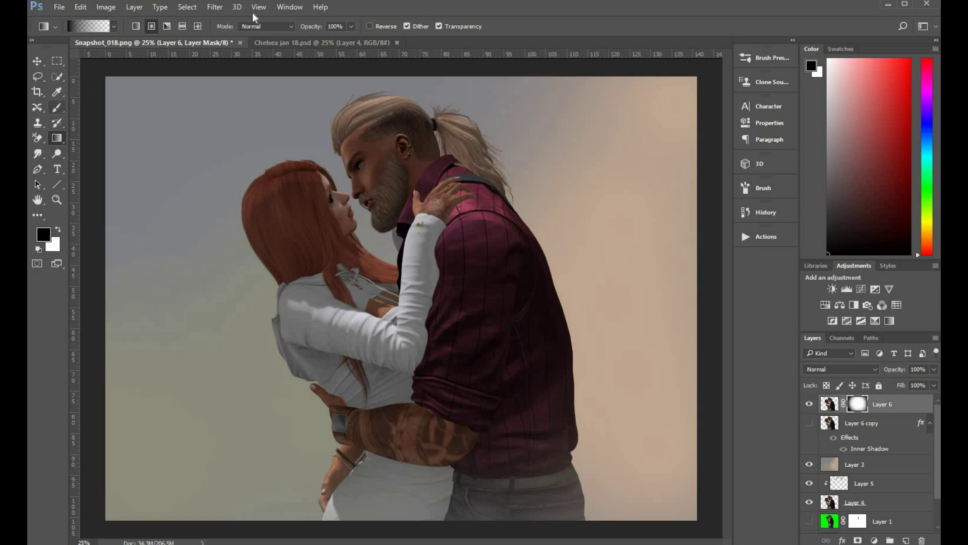
Step: Fade the couple's lower body on the mask with a large black brush at 26% opacity, 23% flow
key(b)
drag(259, 35, 231, 44)
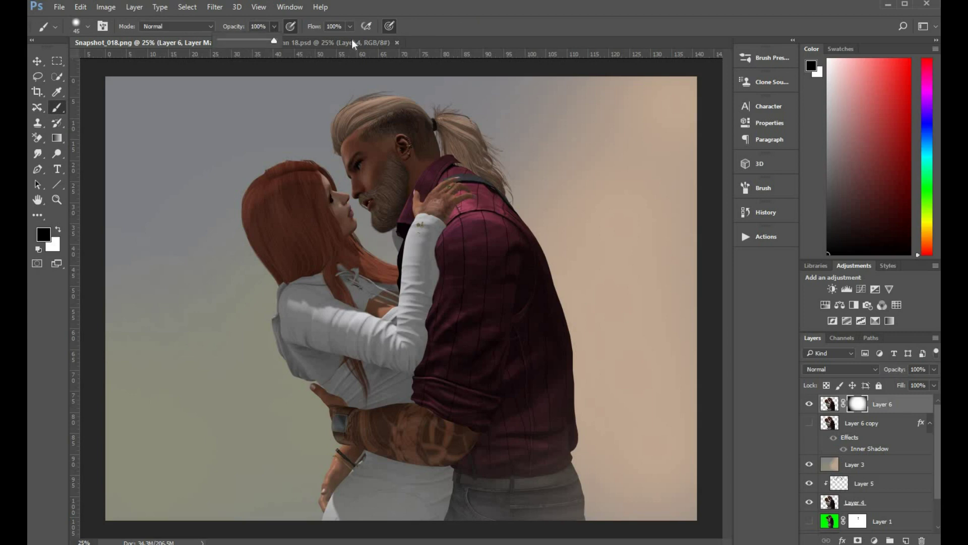
drag(351, 28, 308, 44)
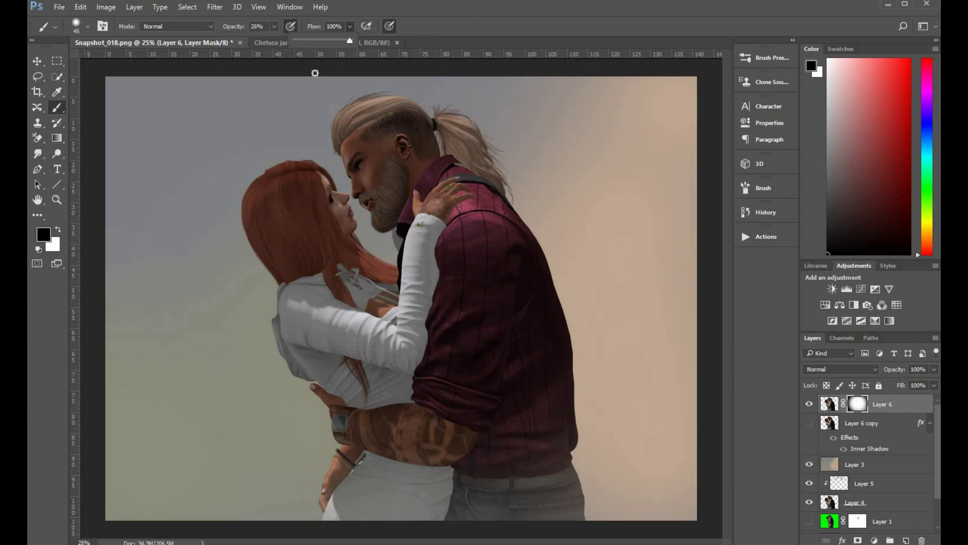
click(379, 528)
key(bracketright)
key(bracketright)
key(bracketright)
key(bracketright)
key(bracketright)
key(bracketright)
key(bracketright)
key(bracketright)
key(bracketright)
key(bracketright)
key(bracketright)
key(bracketright)
key(bracketright)
mouse_move(264, 475)
mouse_down()
mouse_move(484, 512)
mouse_move(510, 492)
mouse_move(200, 417)
mouse_up()
drag(323, 386, 585, 467)
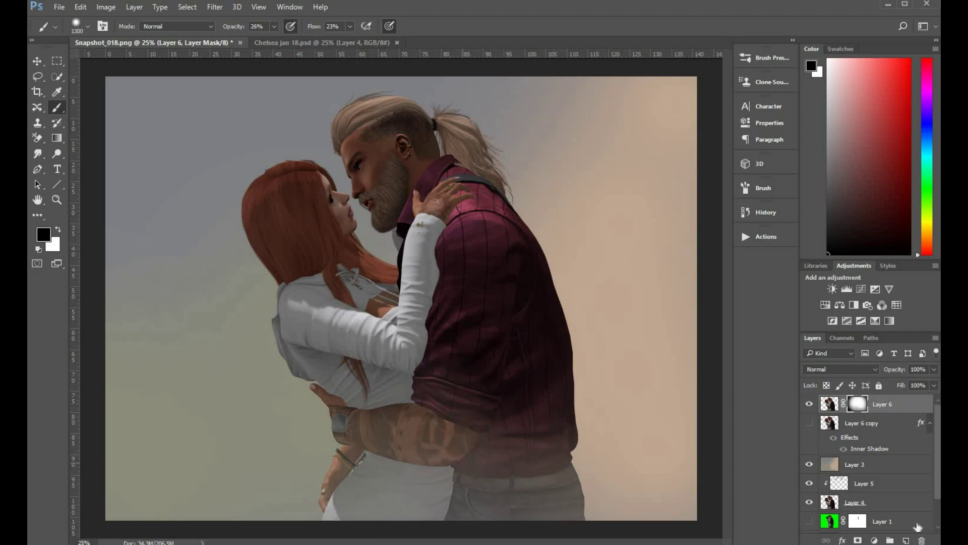
Step: Show Layer 6 copy, move it above Layer 6, and set its fill to 0%
click(809, 424)
click(872, 425)
drag(879, 395, 883, 400)
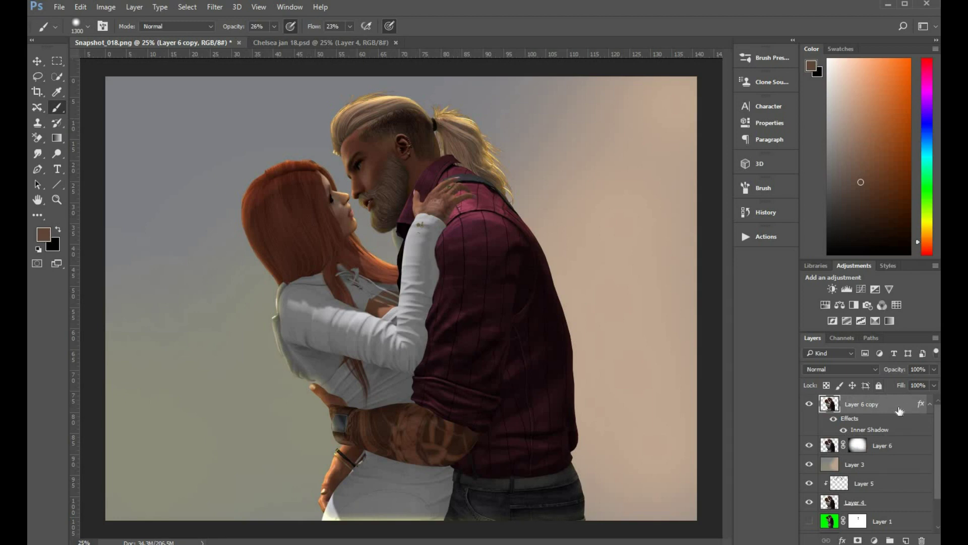
click(934, 370)
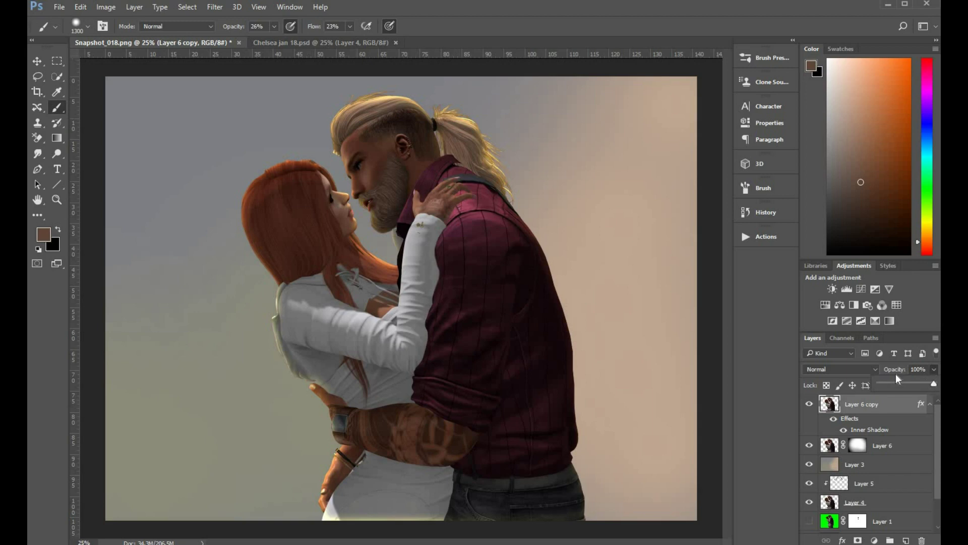
click(931, 388)
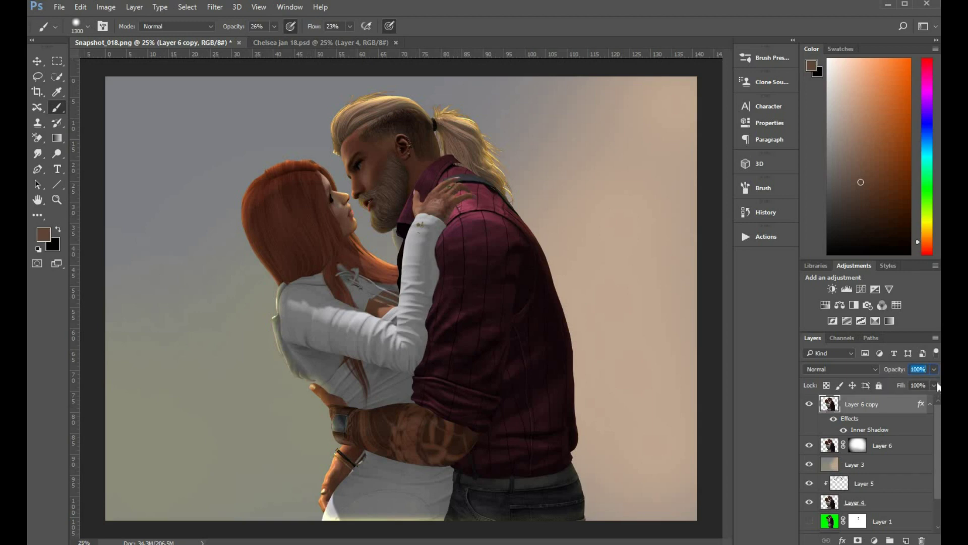
click(936, 386)
drag(935, 401, 880, 401)
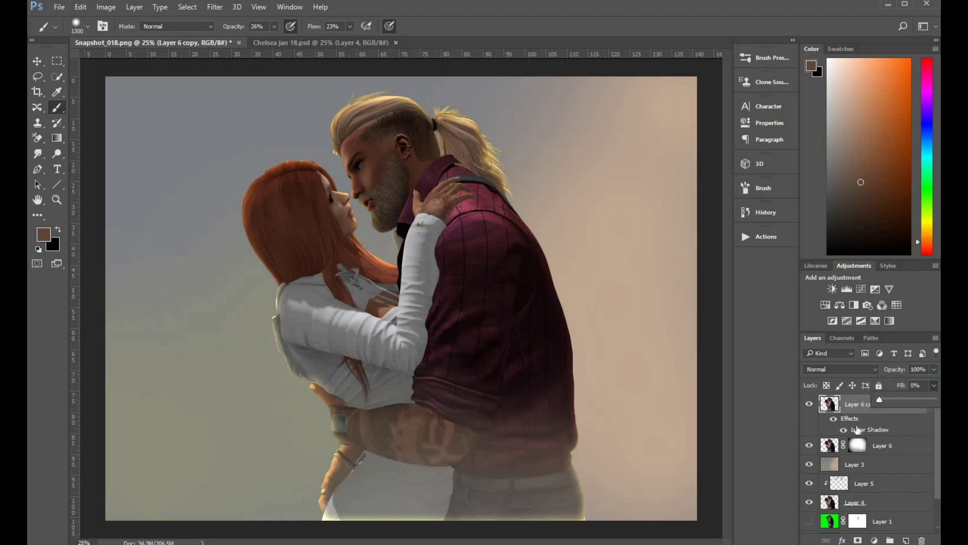
Step: Compare with Layer 6 hidden, move Layer 6 above Layer 6 copy, and set a black 100 px brush
click(810, 446)
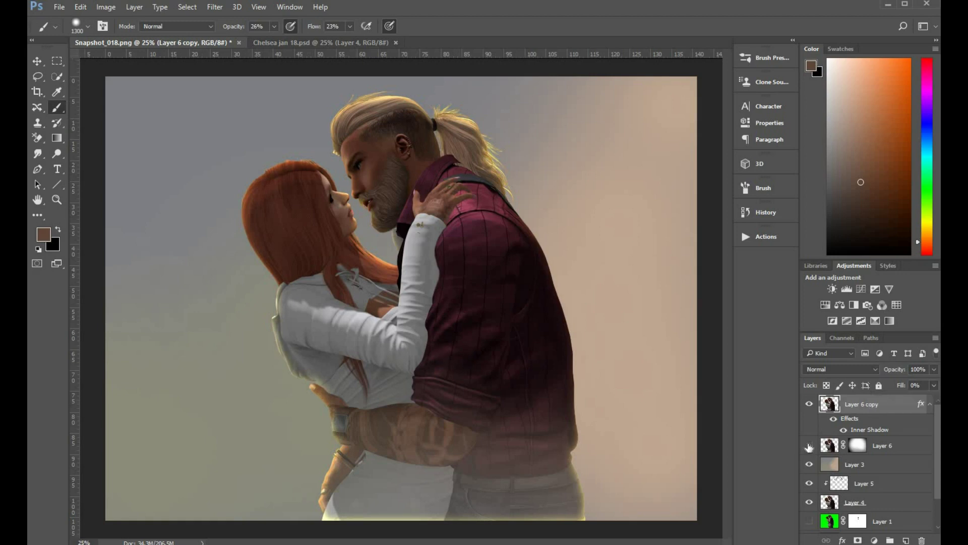
click(809, 446)
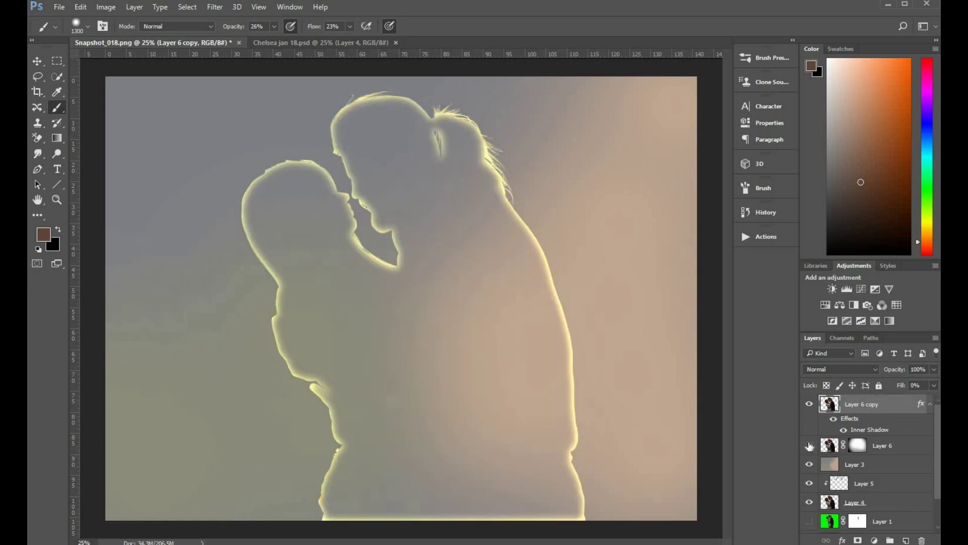
click(809, 446)
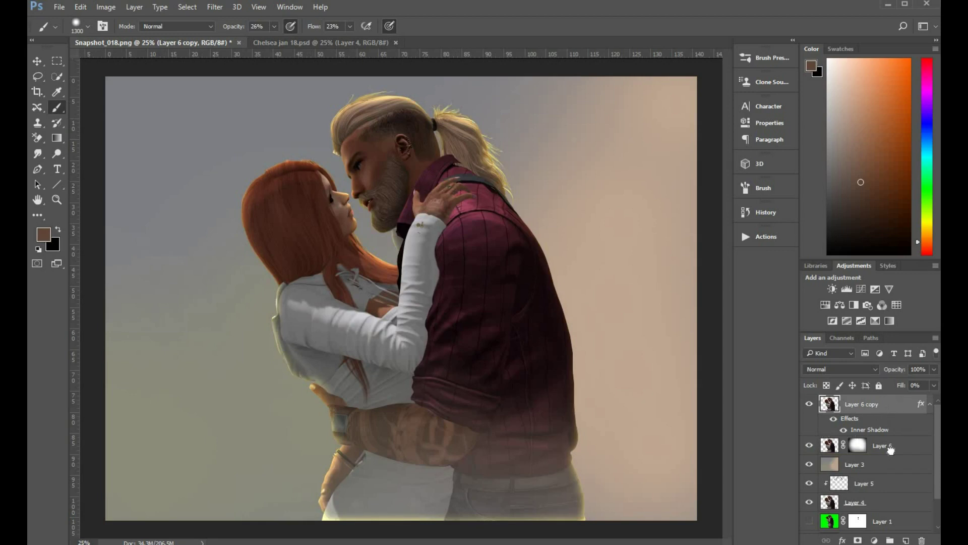
drag(890, 454, 837, 401)
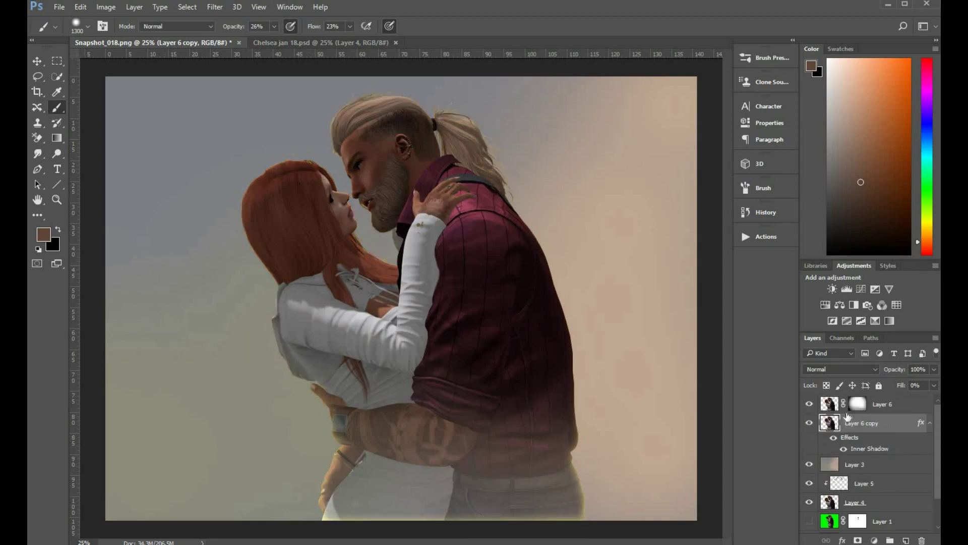
click(835, 403)
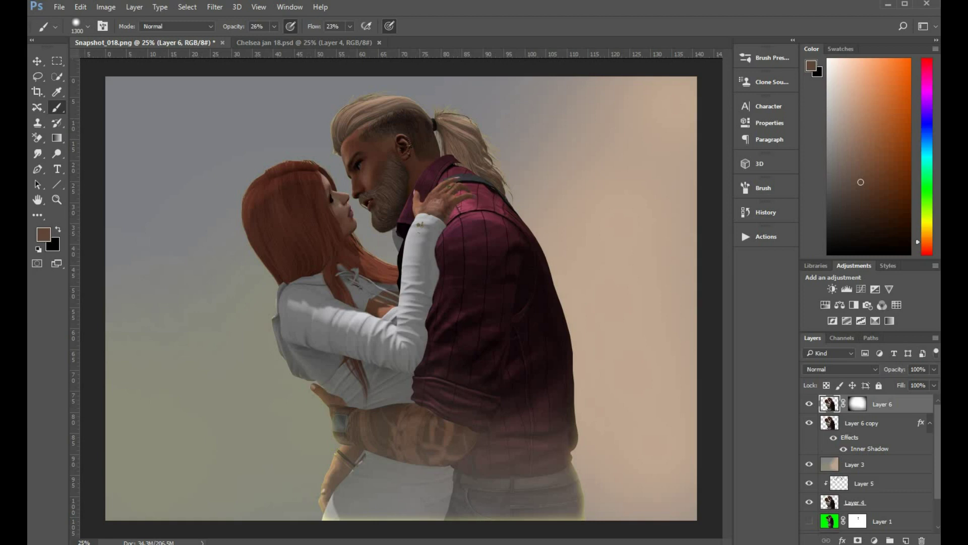
click(57, 229)
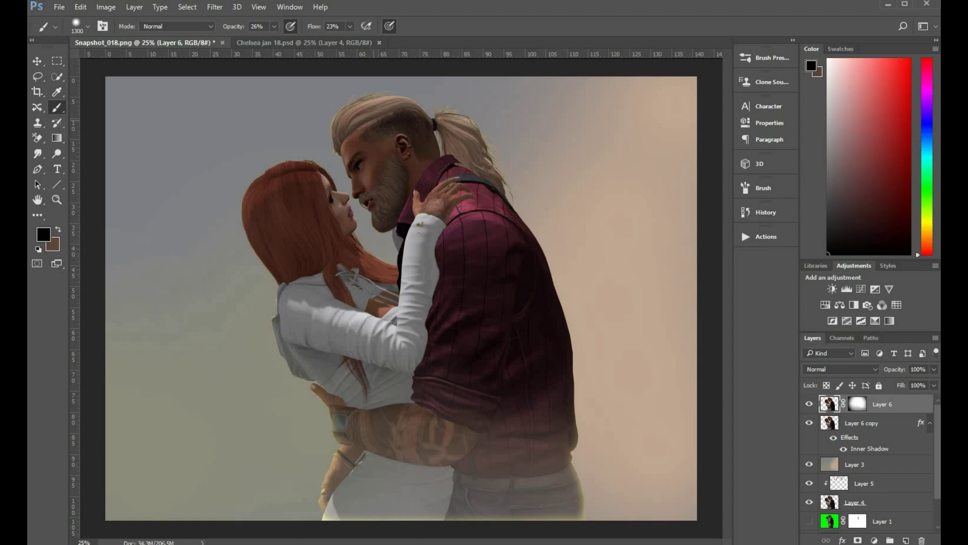
key(bracketleft)
key(bracketleft)
key(bracketleft)
key(bracketleft)
key(bracketleft)
key(bracketleft)
key(bracketleft)
key(bracketleft)
key(bracketleft)
key(bracketleft)
key(bracketleft)
key(bracketleft)
key(bracketleft)
key(bracketleft)
key(bracketleft)
key(bracketleft)
Step: Paint Layer 6's mask along the hair and ponytail edges, then soften the brush to 0% hardness, size 125
mouse_move(333, 112)
mouse_down()
mouse_move(370, 98)
mouse_move(364, 104)
mouse_up()
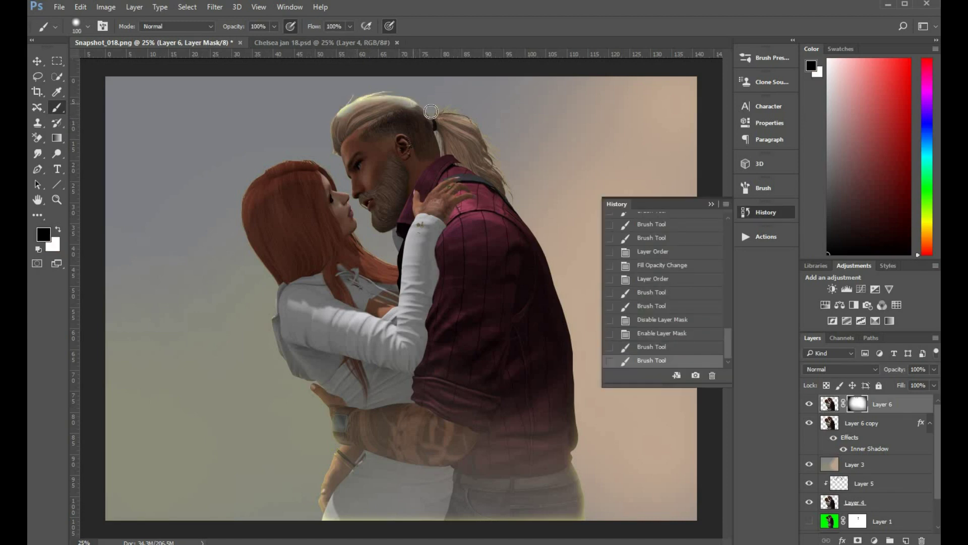
drag(461, 111, 524, 206)
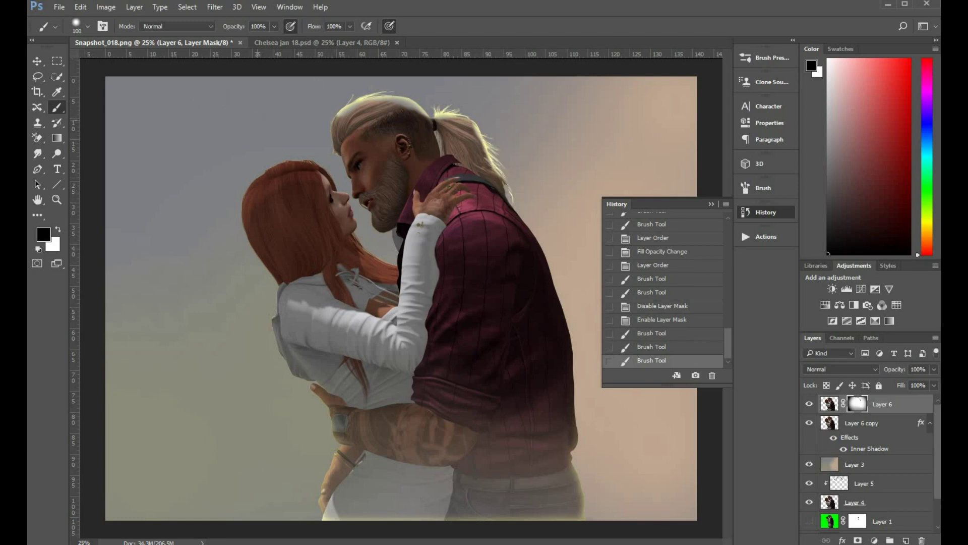
click(88, 26)
drag(121, 92, 89, 93)
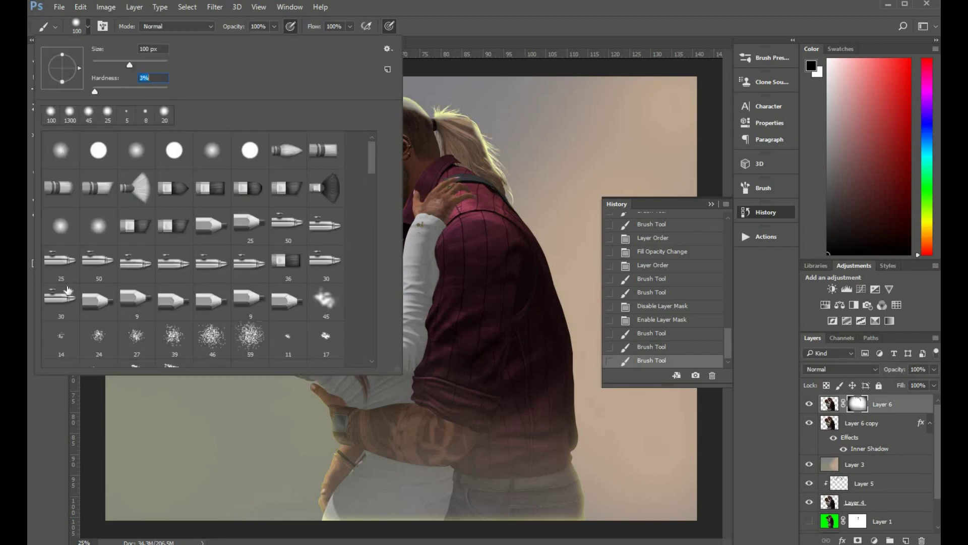
click(47, 376)
key([)
key(bracketright)
key(bracketright)
key(bracketright)
key(bracketright)
key(bracketright)
key(bracketright)
key(bracketright)
key(bracketright)
Step: Reveal the glow along both hairlines, the woman's coat shoulder and sleeve, the man's back, chin and neck
drag(326, 125, 339, 183)
mouse_move(305, 153)
mouse_down()
mouse_move(251, 175)
mouse_move(227, 229)
mouse_up()
drag(258, 303, 261, 308)
mouse_move(231, 234)
mouse_down()
mouse_move(261, 304)
mouse_move(264, 289)
mouse_move(275, 309)
mouse_move(280, 376)
mouse_up()
mouse_move(320, 428)
mouse_down()
mouse_move(323, 475)
mouse_move(341, 467)
mouse_up()
mouse_move(563, 265)
mouse_down()
mouse_move(576, 418)
mouse_move(575, 363)
mouse_move(590, 416)
mouse_move(583, 446)
mouse_move(581, 436)
mouse_up()
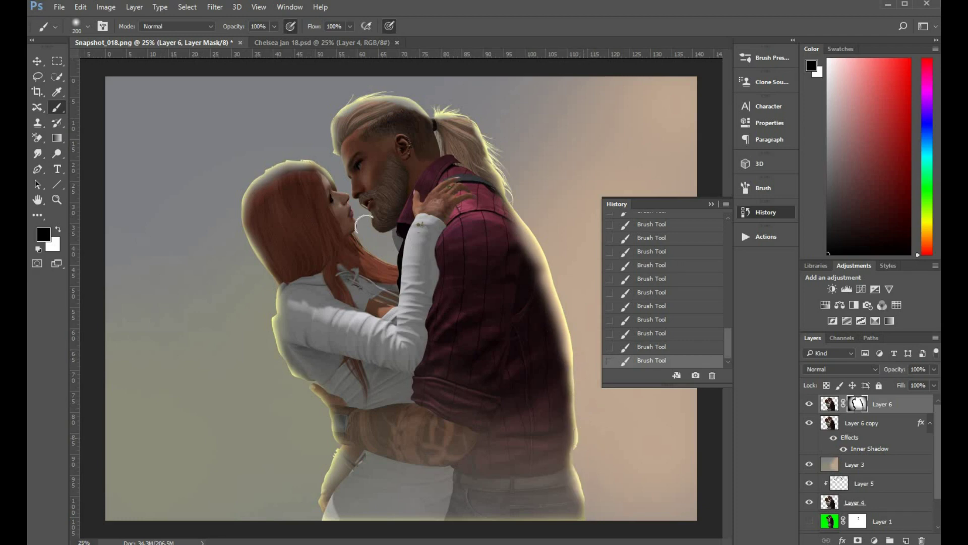
drag(354, 225, 364, 206)
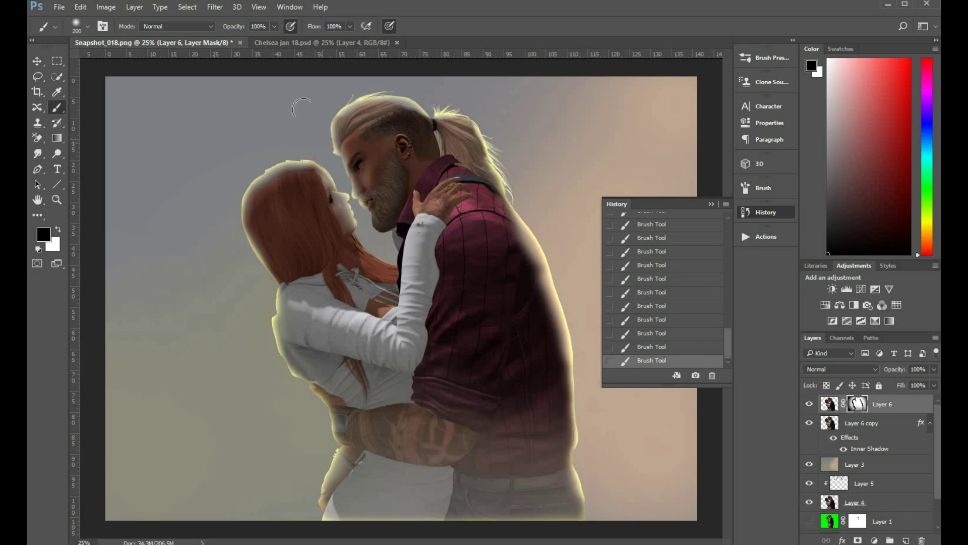
mouse_move(384, 247)
mouse_down()
mouse_move(371, 227)
mouse_move(360, 235)
mouse_move(396, 258)
mouse_up()
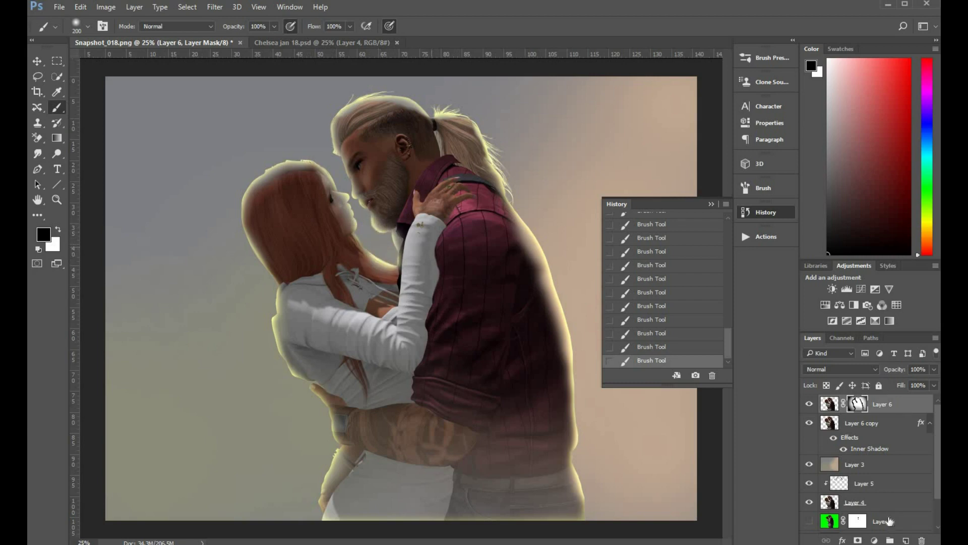
click(888, 424)
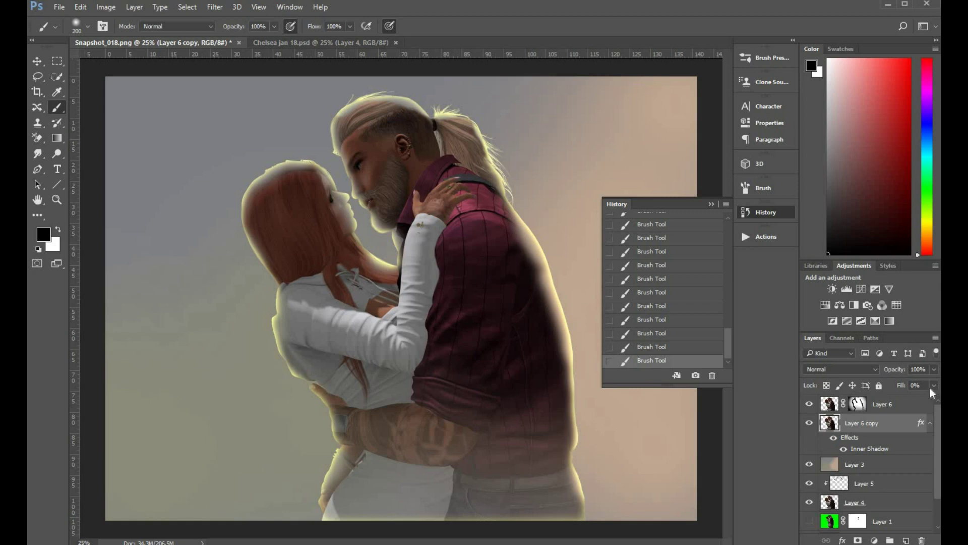
Step: Drag Layer 6 copy's Fill up to 100% and give it a white layer mask
drag(879, 399, 934, 399)
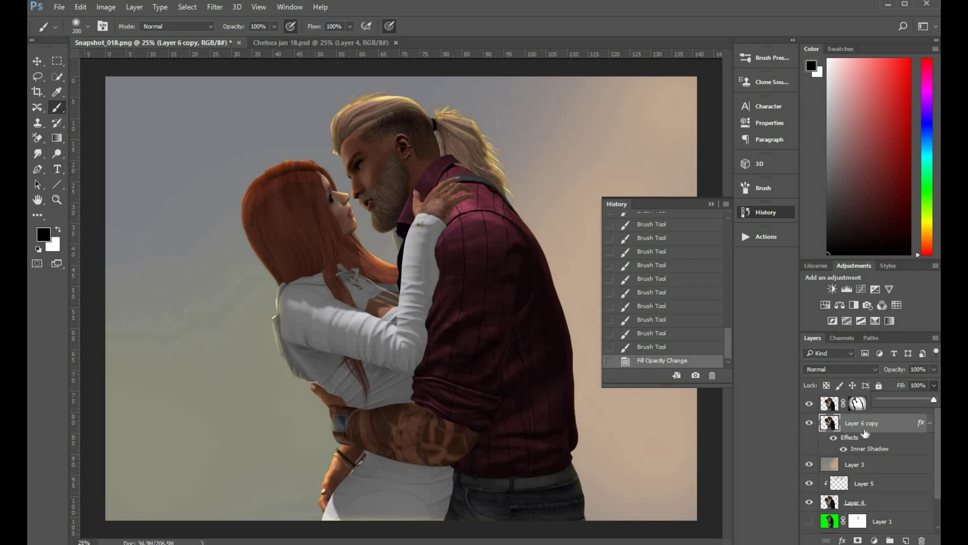
click(865, 429)
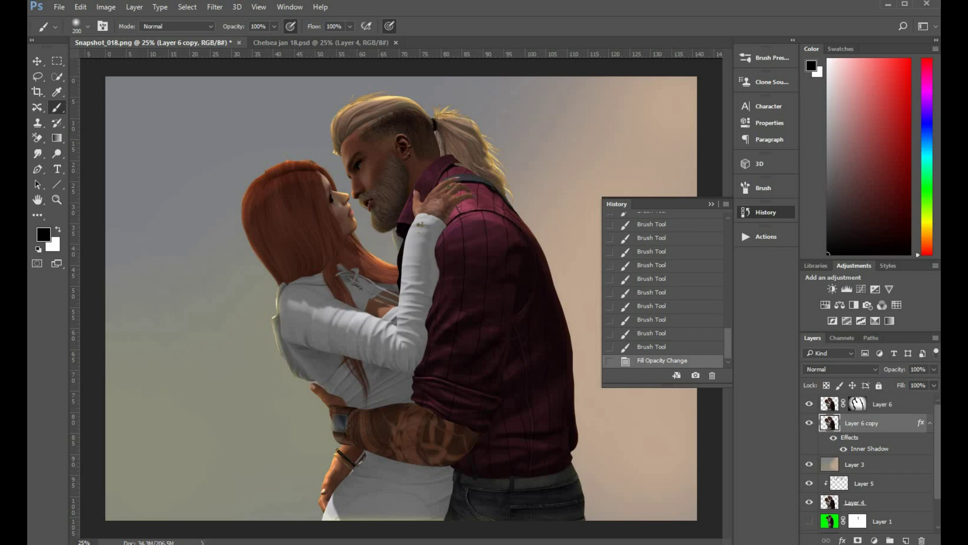
click(858, 540)
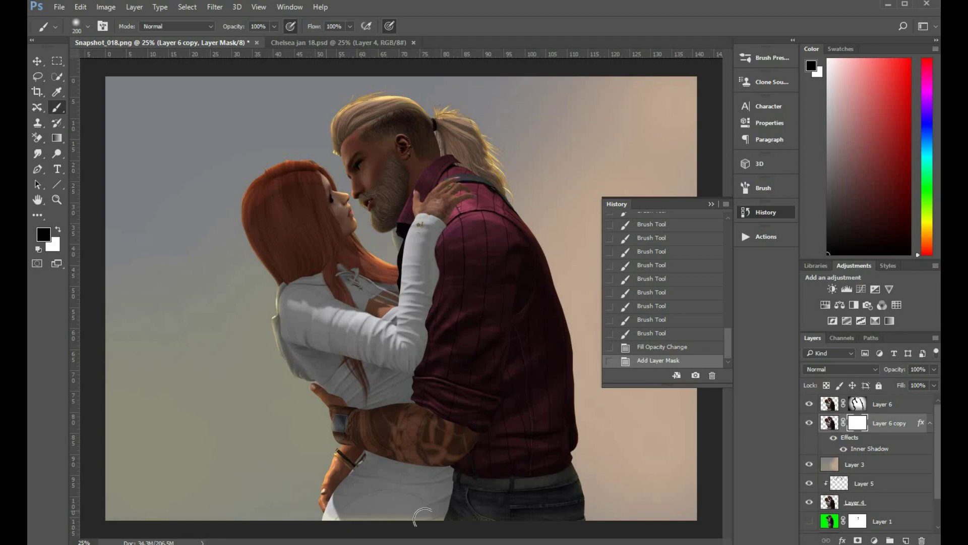
Step: Paint black on Layer 6 copy's mask over the lower shirt, jeans, skirt, hand, waist and forearm
drag(328, 510, 421, 524)
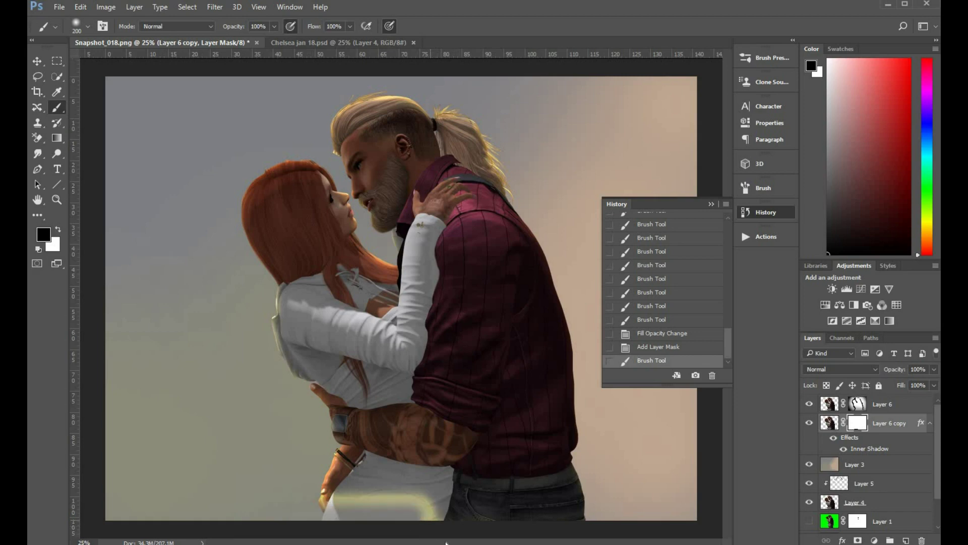
key(bracketright)
key(bracketright)
key(bracketright)
drag(568, 503, 484, 487)
drag(555, 434, 456, 502)
mouse_move(469, 485)
mouse_down()
mouse_move(383, 509)
mouse_move(353, 487)
mouse_move(394, 446)
mouse_move(330, 484)
mouse_move(467, 426)
mouse_move(560, 361)
mouse_move(565, 298)
mouse_move(573, 338)
mouse_up()
click(328, 490)
click(326, 497)
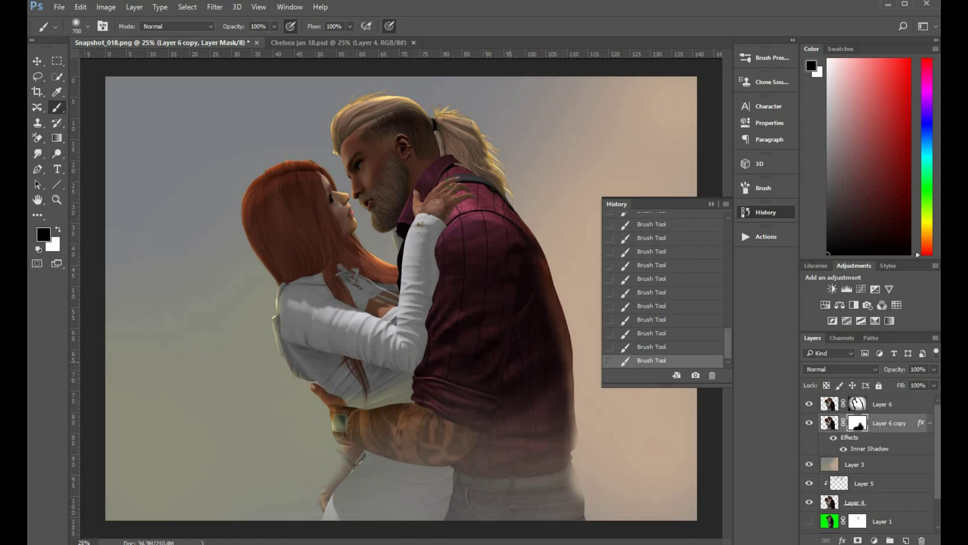
drag(450, 396, 389, 361)
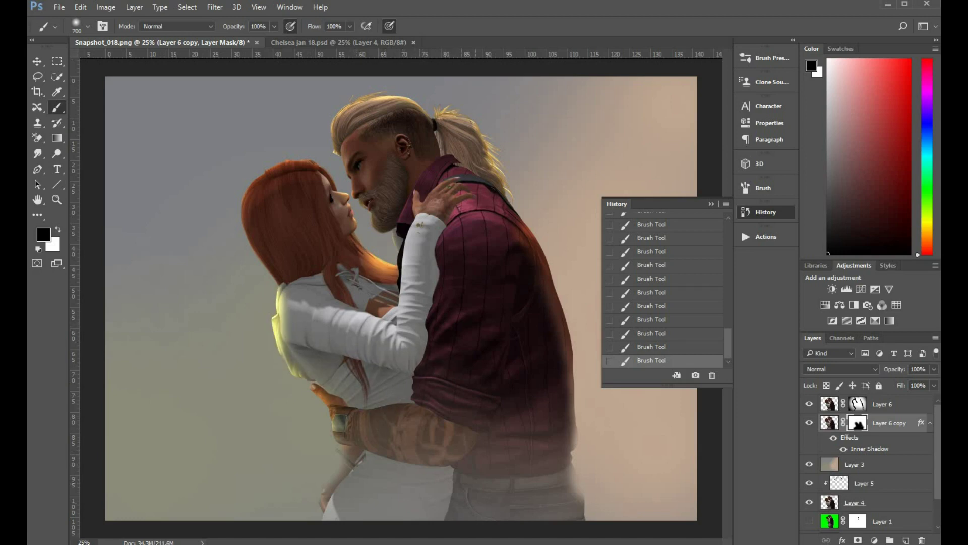
Step: Swap to white, shrink the brush to 250, then return to painting with black
click(58, 230)
key(bracketleft)
key(bracketleft)
key(bracketleft)
key(bracketleft)
key(bracketleft)
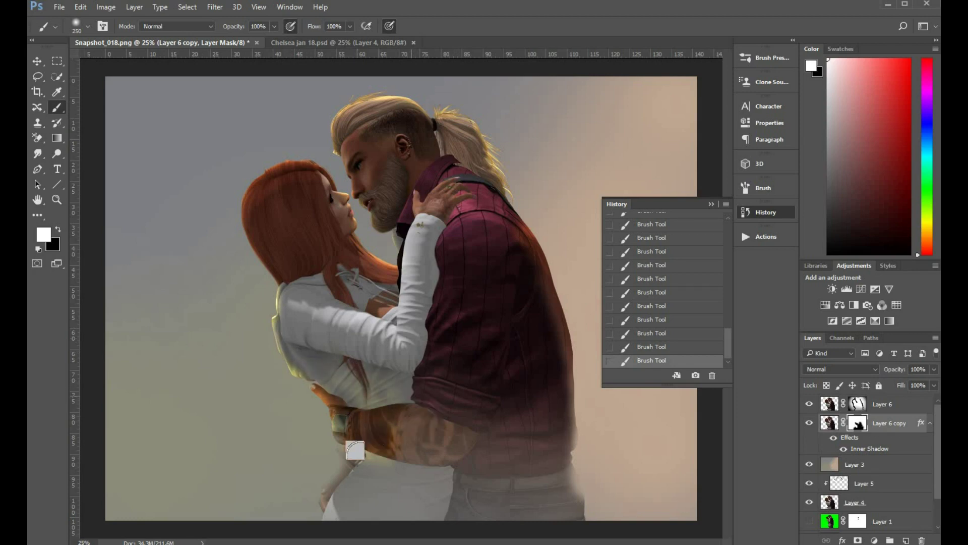
click(57, 230)
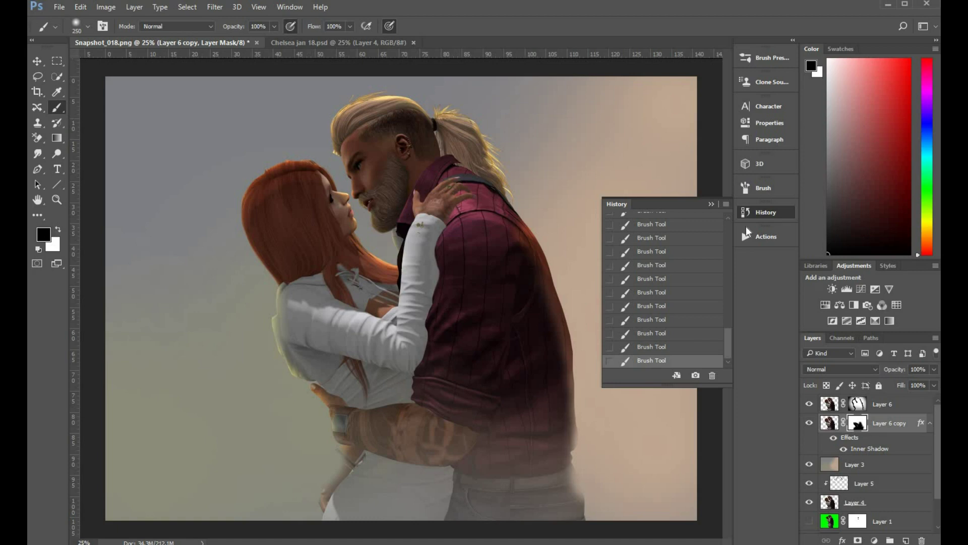
click(712, 204)
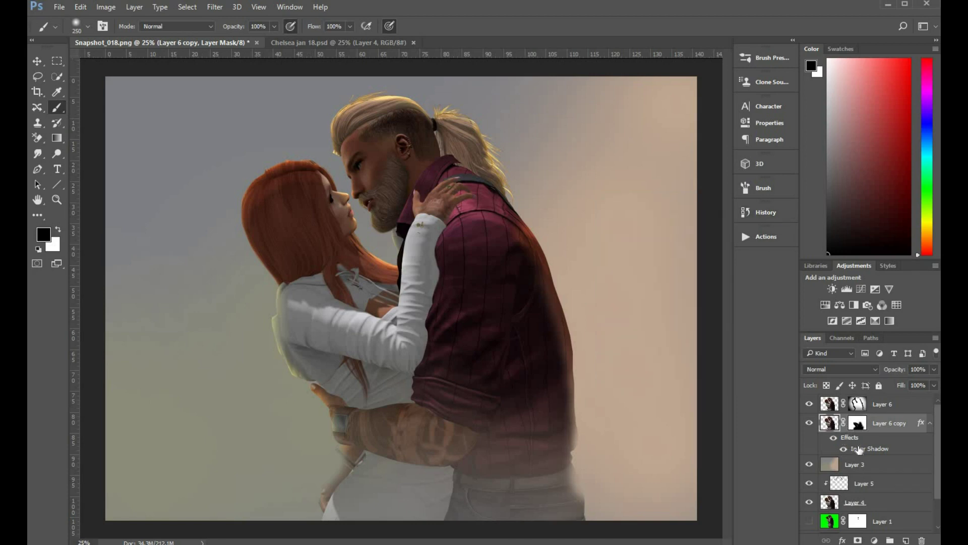
Step: Set Layer 6 copy's Inner Shadow to 83% opacity with a slight distance offset
double_click(859, 449)
click(707, 97)
drag(718, 96, 720, 96)
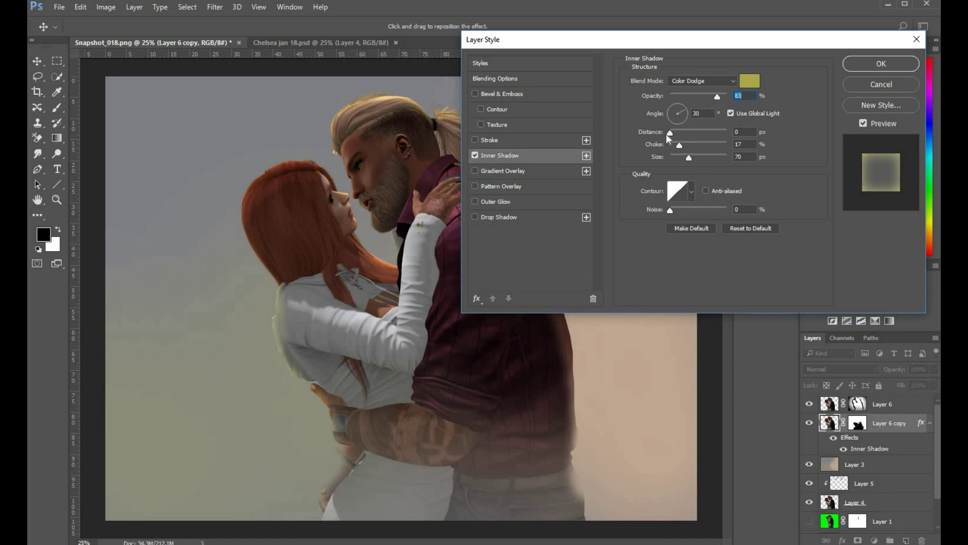
drag(673, 132, 675, 133)
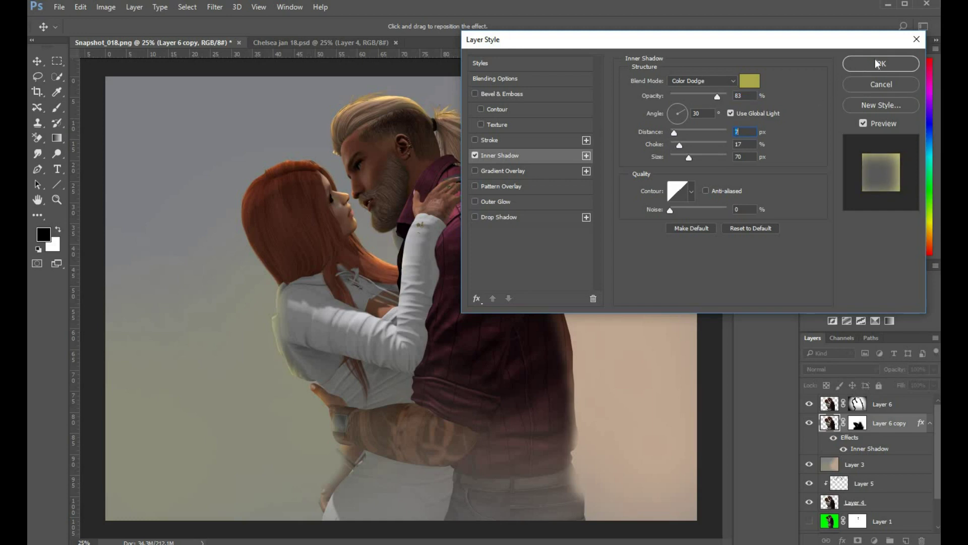
click(878, 63)
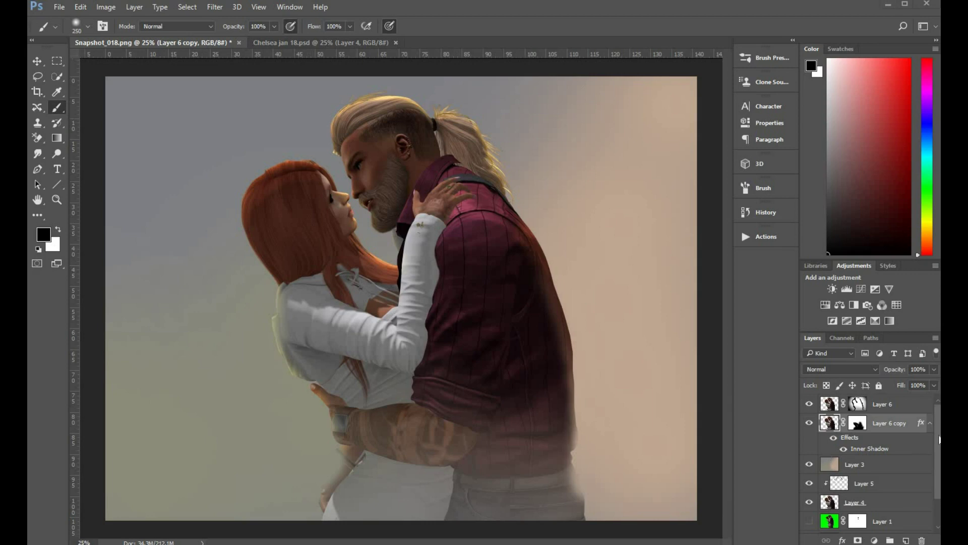
Step: Turn on bokeh Layer 2, move it to the top of the stack, and set it to Screen
scroll(857, 484, down, 2)
click(809, 525)
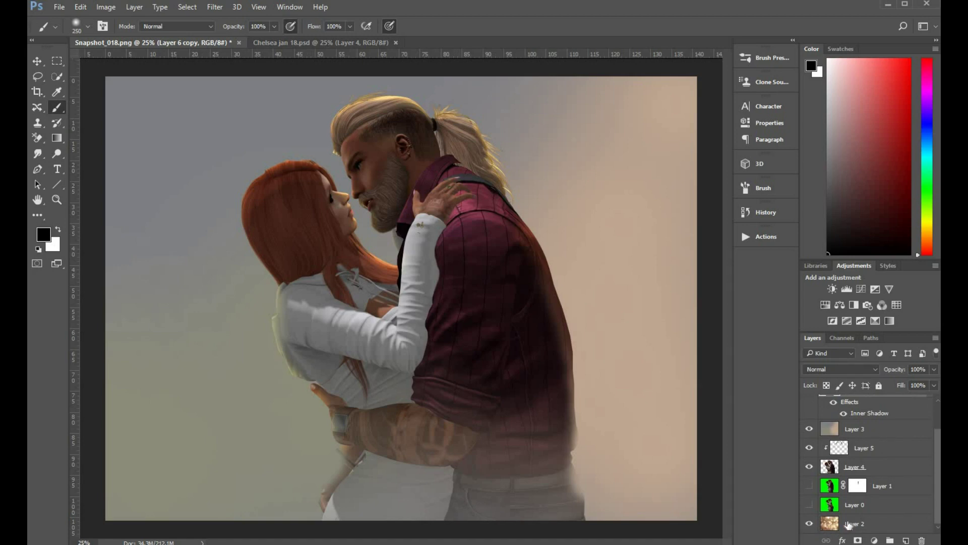
drag(867, 526, 873, 401)
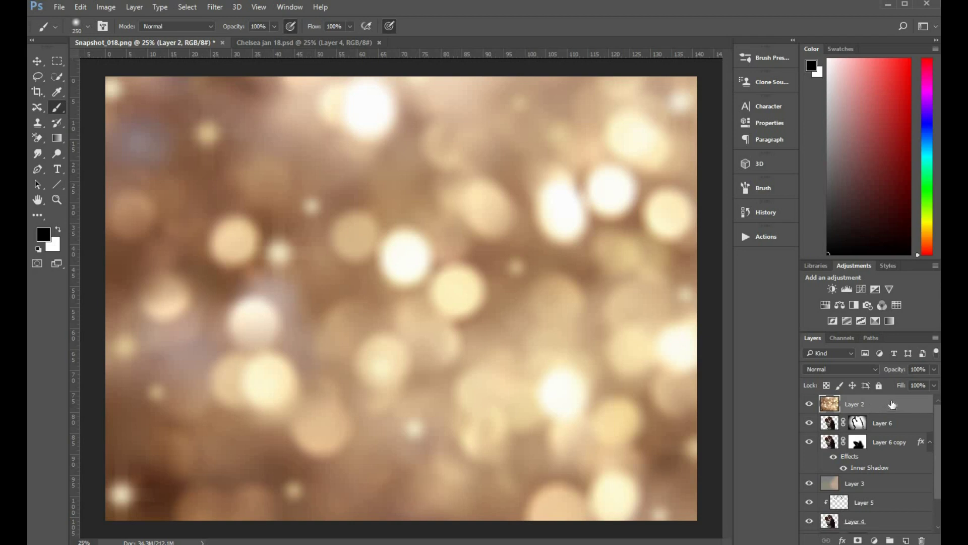
click(870, 369)
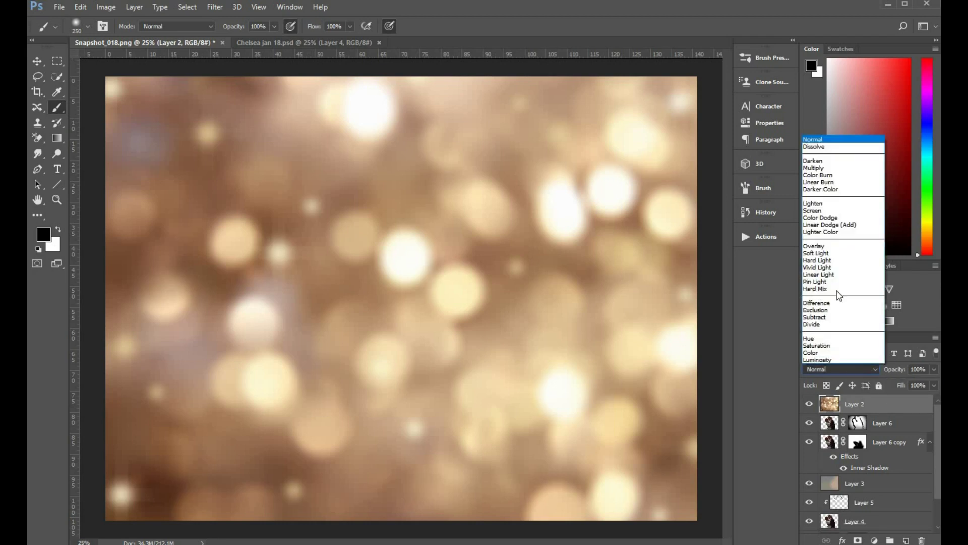
click(836, 210)
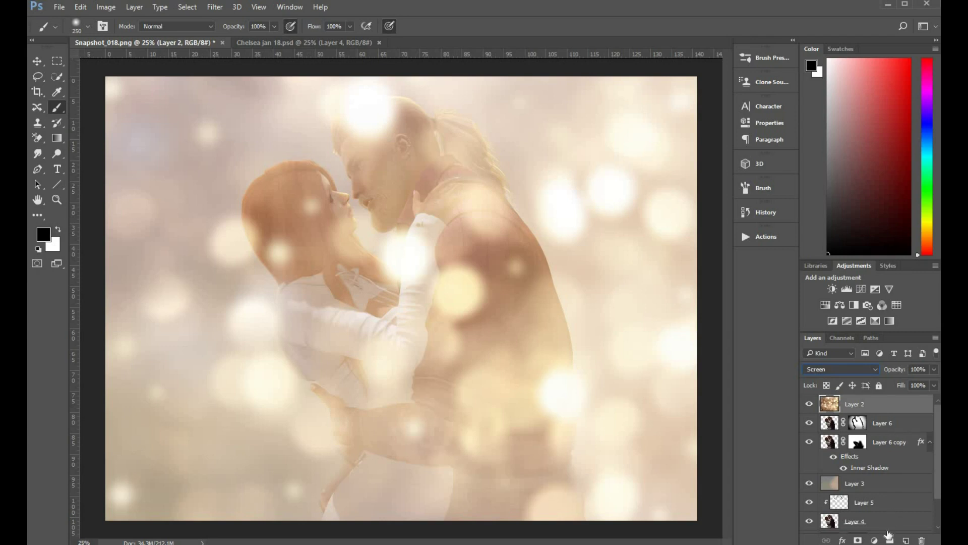
Step: Add a mask to Layer 2, load the couple's outline as a selection, and lower brush flow to 21%
click(858, 540)
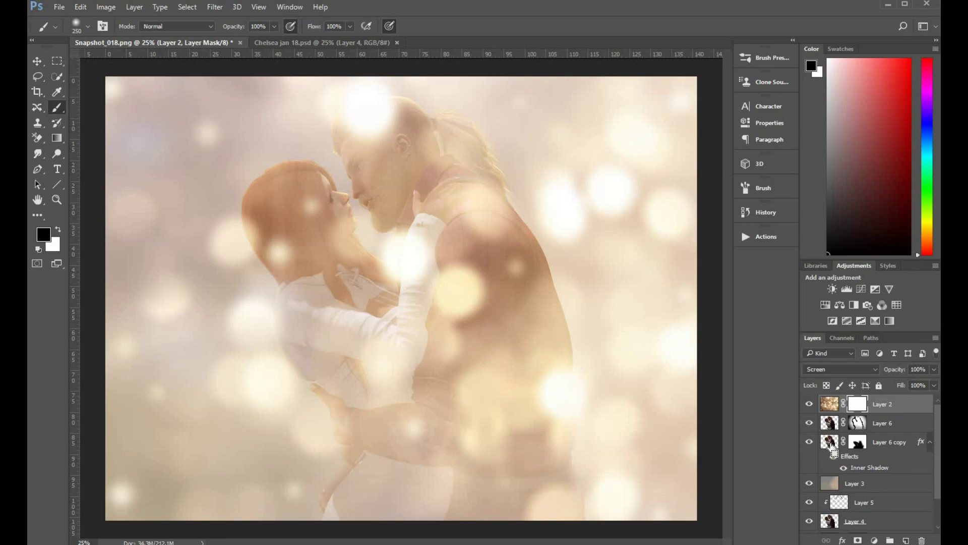
ctrl+click(833, 445)
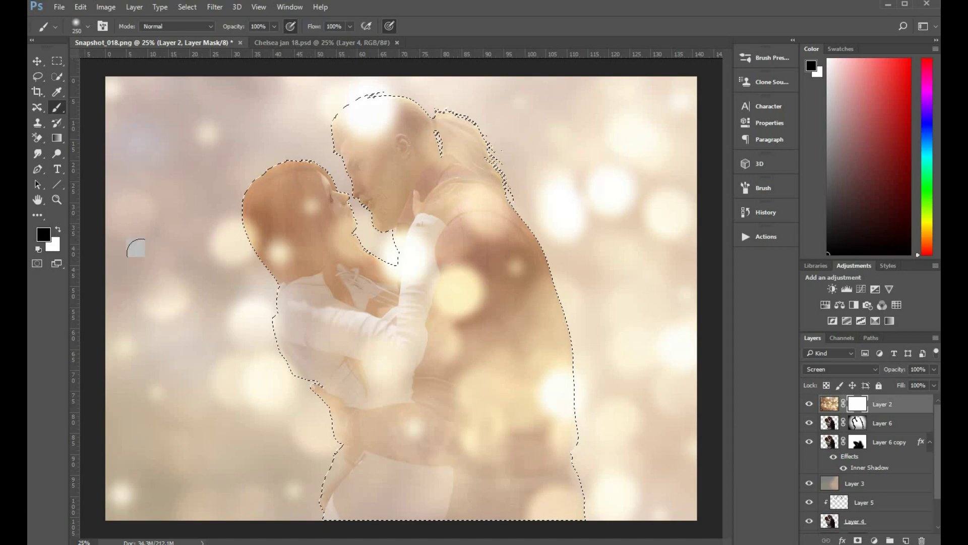
drag(273, 29, 230, 40)
drag(350, 26, 307, 41)
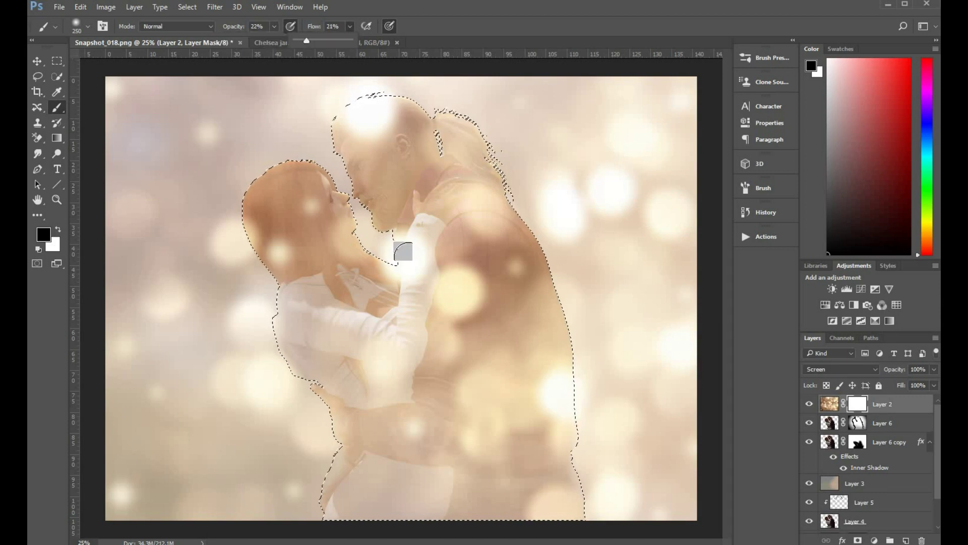
Step: Paint black inside the selection to softly hide the bokeh over the couple, then deselect
key(])
key(])
key(])
key(])
key(])
key(])
key(])
key(])
key(])
key(])
key(])
drag(446, 363, 422, 399)
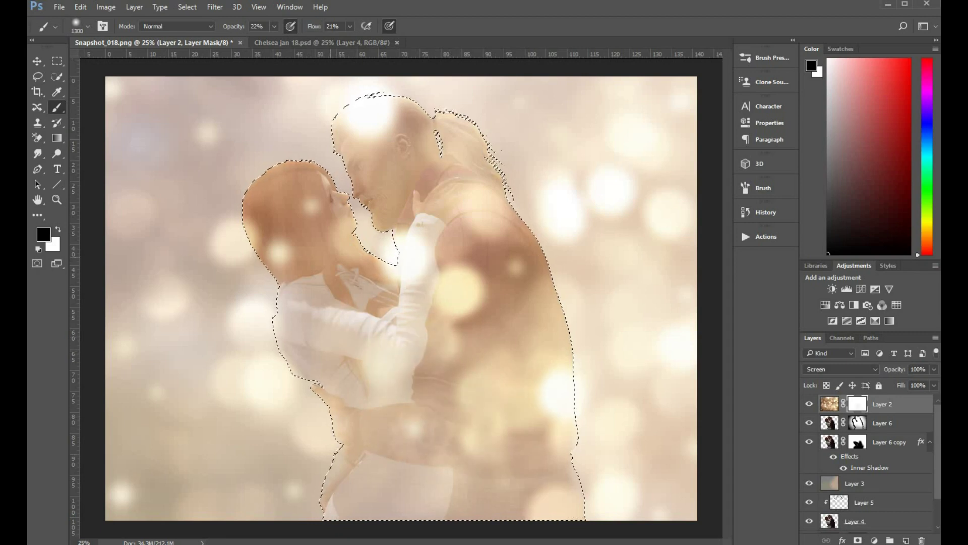
key(bracketleft)
key(bracketleft)
key(bracketleft)
key(bracketleft)
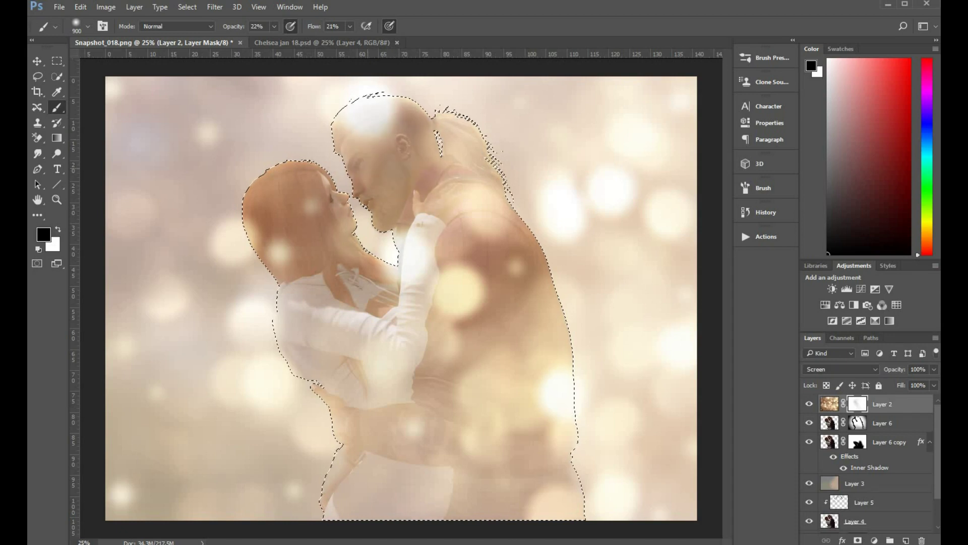
drag(442, 146, 448, 192)
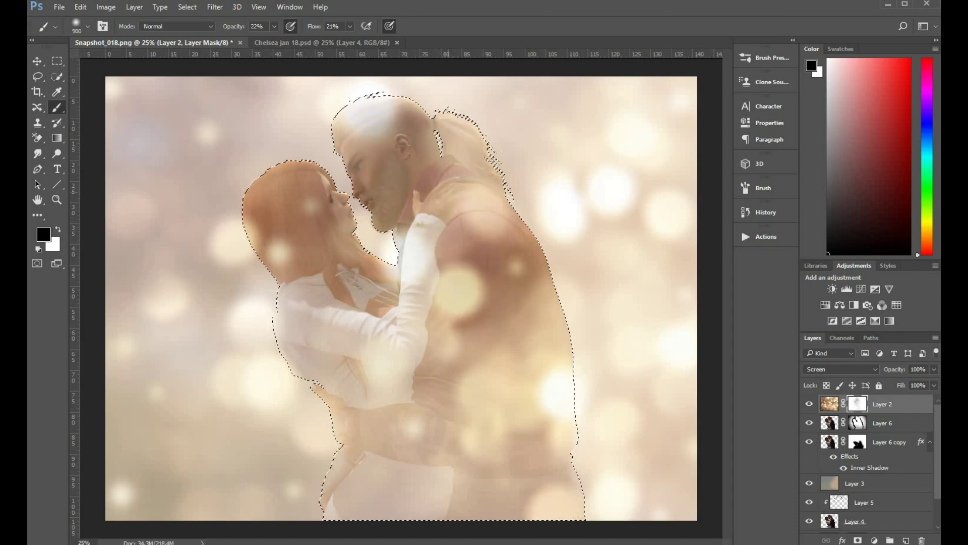
mouse_move(486, 370)
mouse_down()
mouse_move(497, 413)
mouse_move(518, 353)
mouse_move(433, 227)
mouse_move(361, 295)
mouse_up()
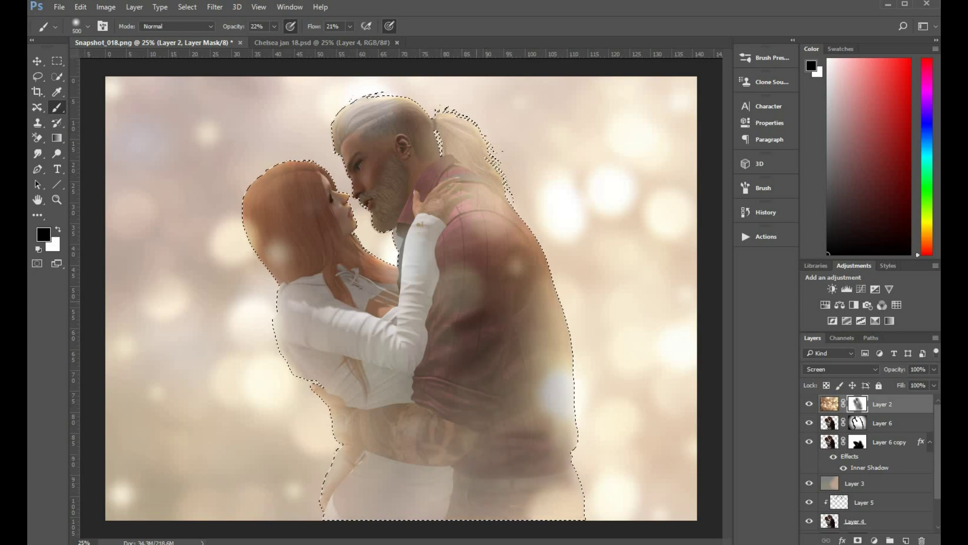
key(bracketright)
key(bracketright)
key(bracketright)
drag(423, 360, 313, 229)
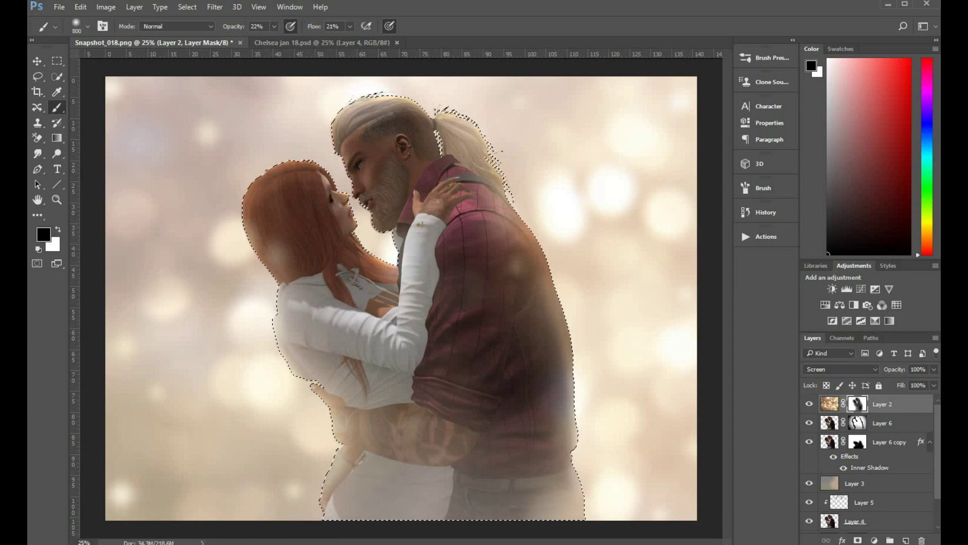
key(ctrl+d)
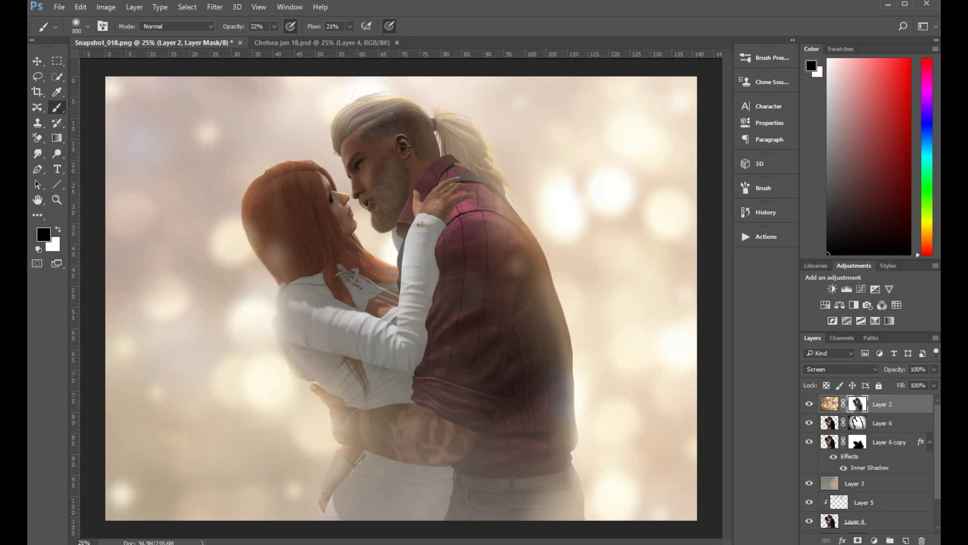
Step: Set Layer 2's opacity to about 83%
click(903, 405)
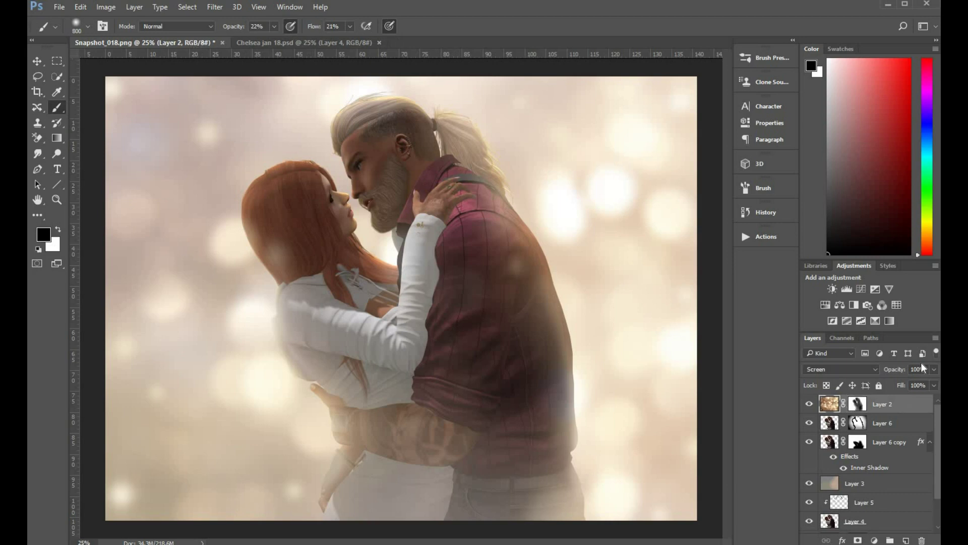
click(935, 369)
click(917, 384)
drag(924, 385, 926, 384)
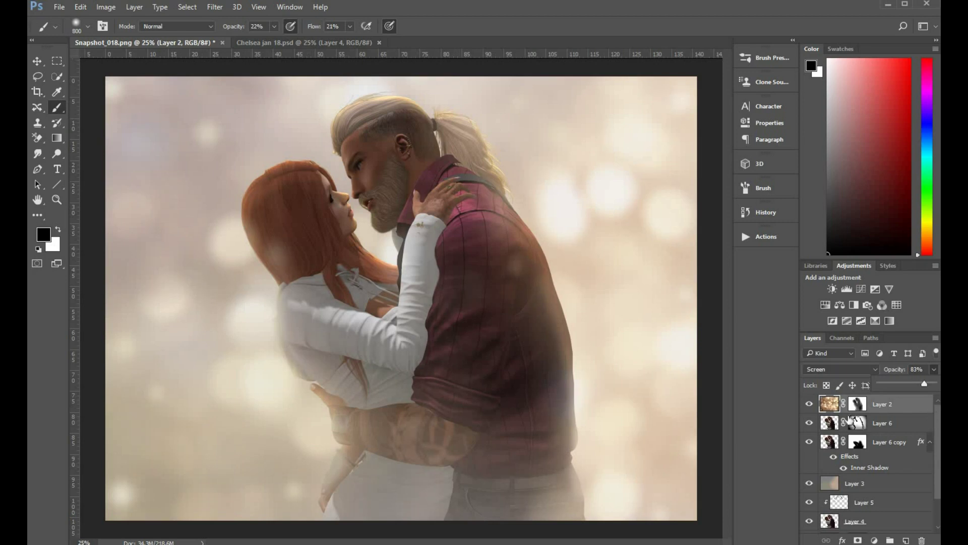
click(857, 408)
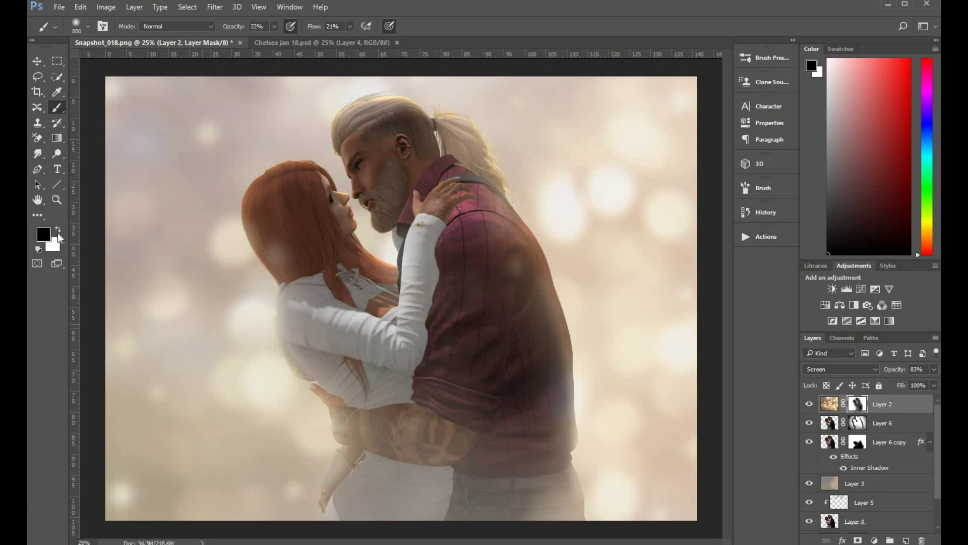
Step: With a white brush at 61% opacity, dab soft bokeh glows on the shirt edge and both heads of hair
click(58, 230)
drag(274, 26, 382, 40)
click(350, 26)
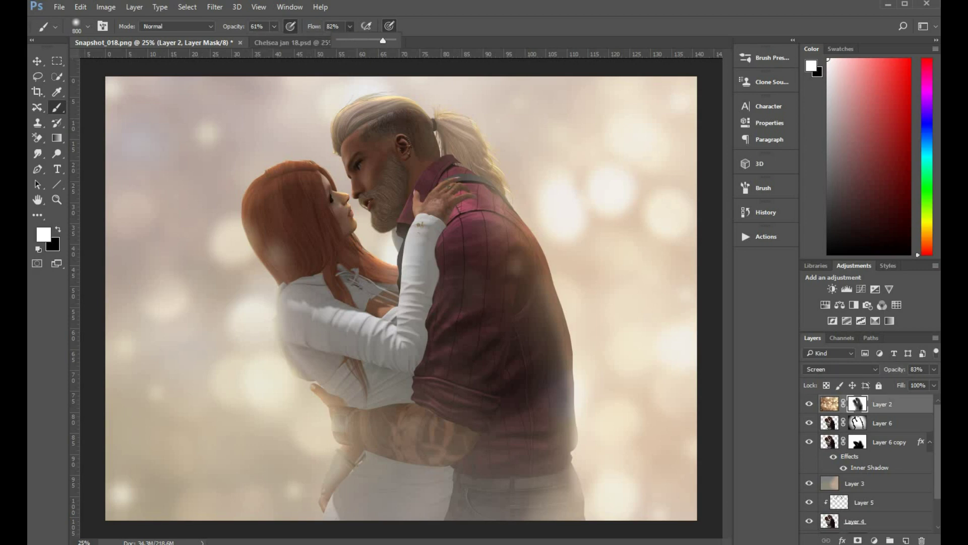
click(574, 398)
key(bracketleft)
key(bracketleft)
key(bracketleft)
key(bracketleft)
click(577, 398)
drag(565, 384, 563, 444)
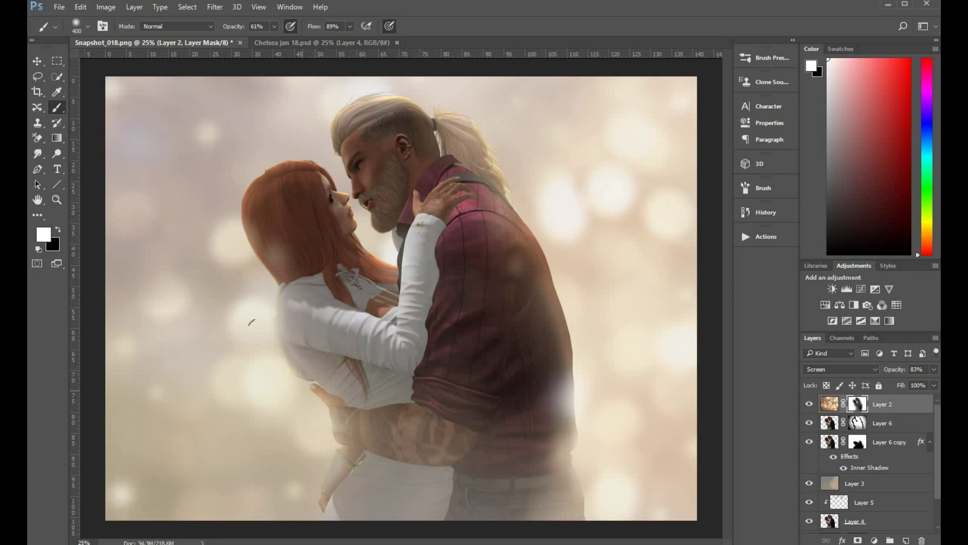
click(276, 250)
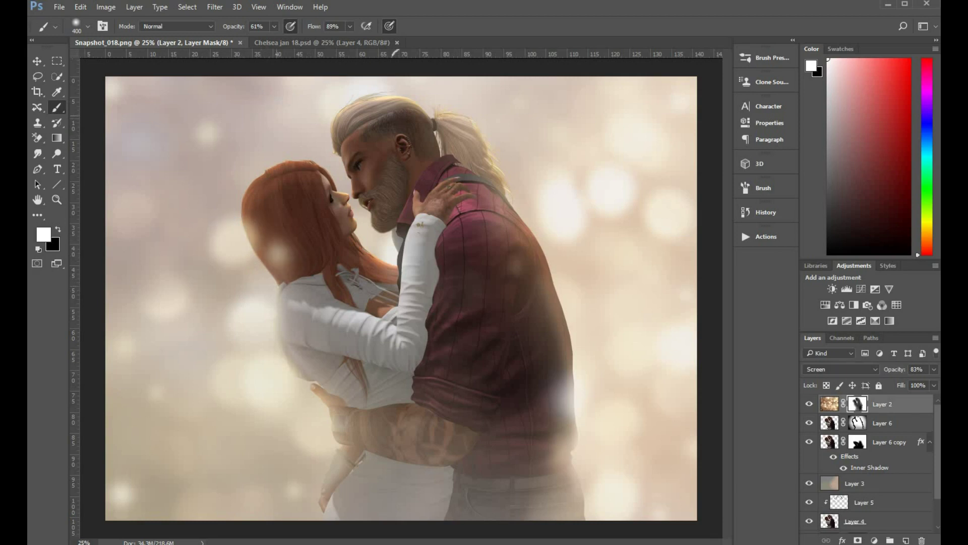
click(365, 96)
click(377, 96)
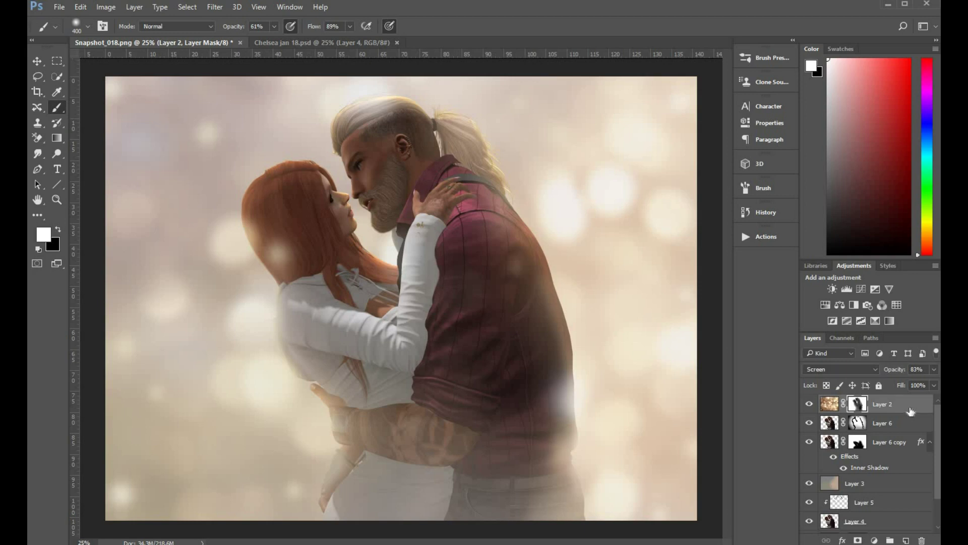
click(912, 410)
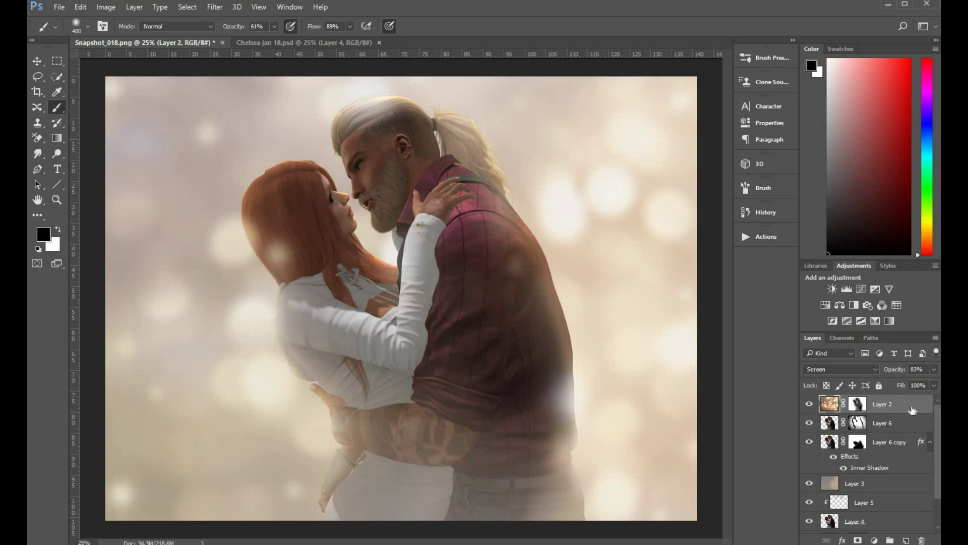
Step: Stamp a merged copy, then add a Candlelight.CUBE Color Lookup layer blended in Soft Light
key(ctrl+shift+alt+e)
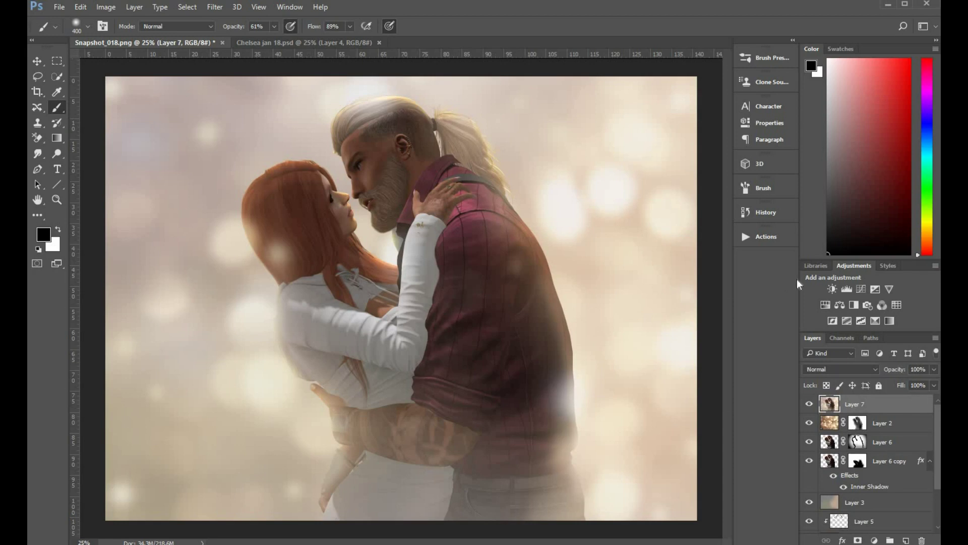
click(874, 541)
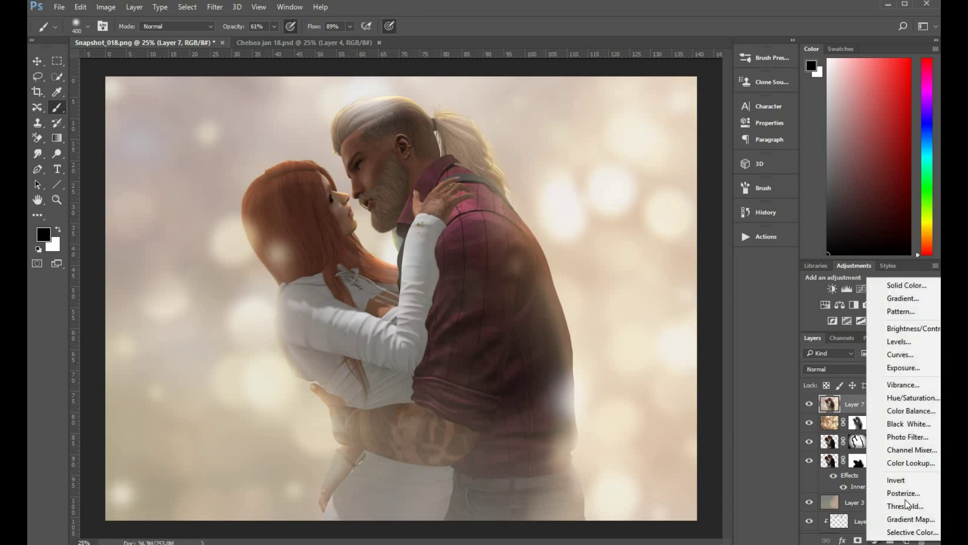
click(921, 466)
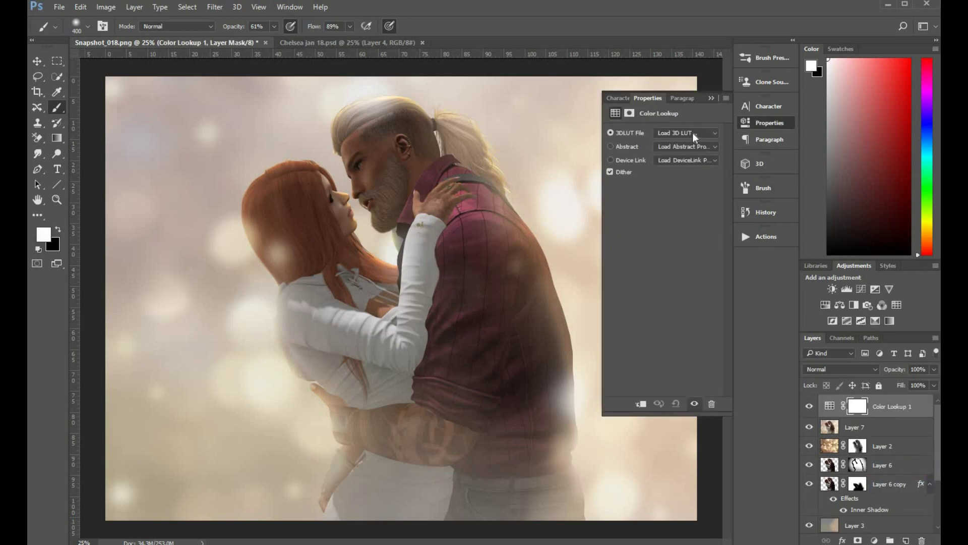
click(693, 134)
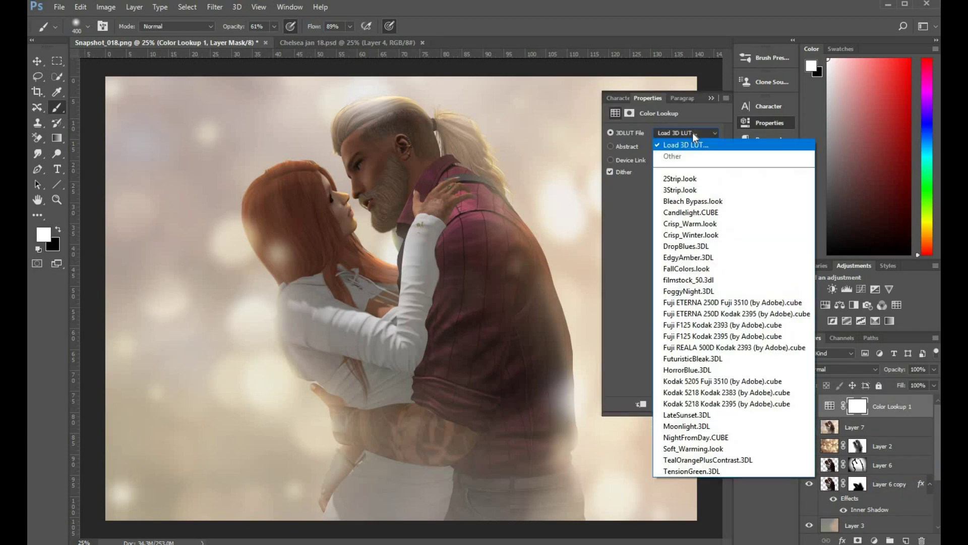
click(709, 212)
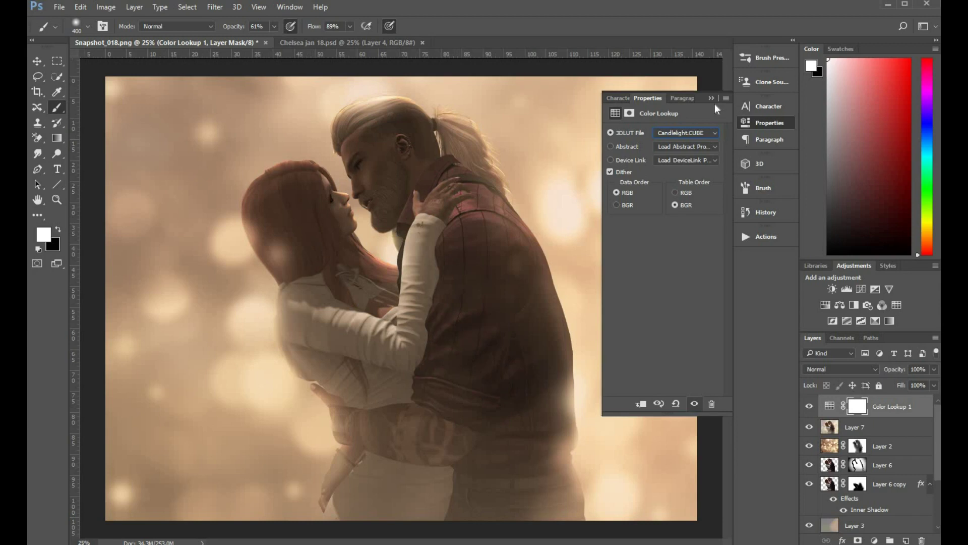
click(847, 372)
click(848, 374)
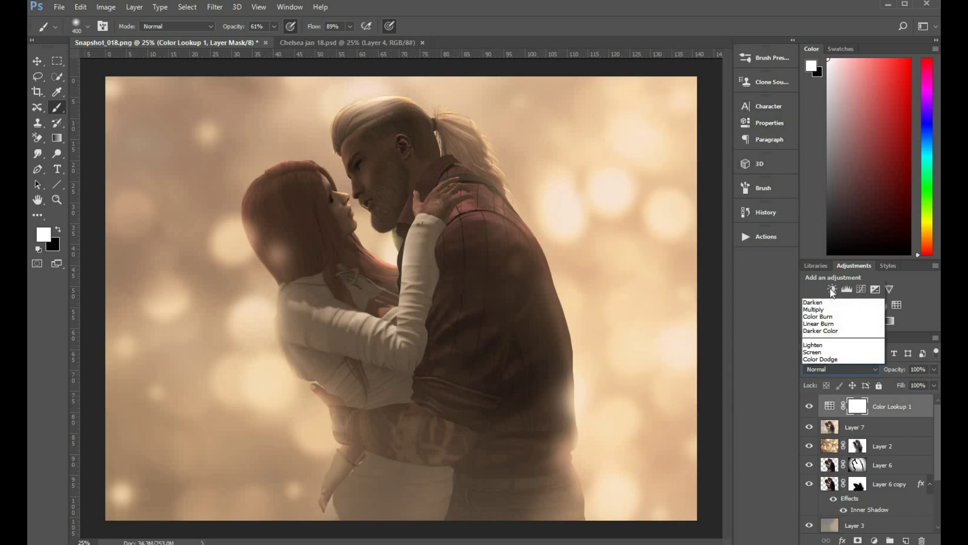
click(835, 253)
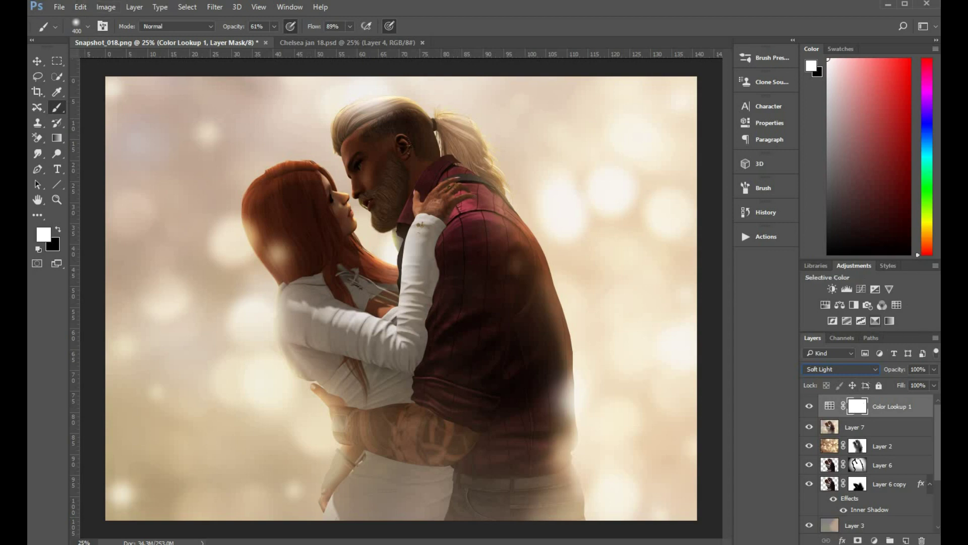
Step: Fill the lookup's mask via Apply Image using the merged image in Multiply, then compare it on and off
click(108, 8)
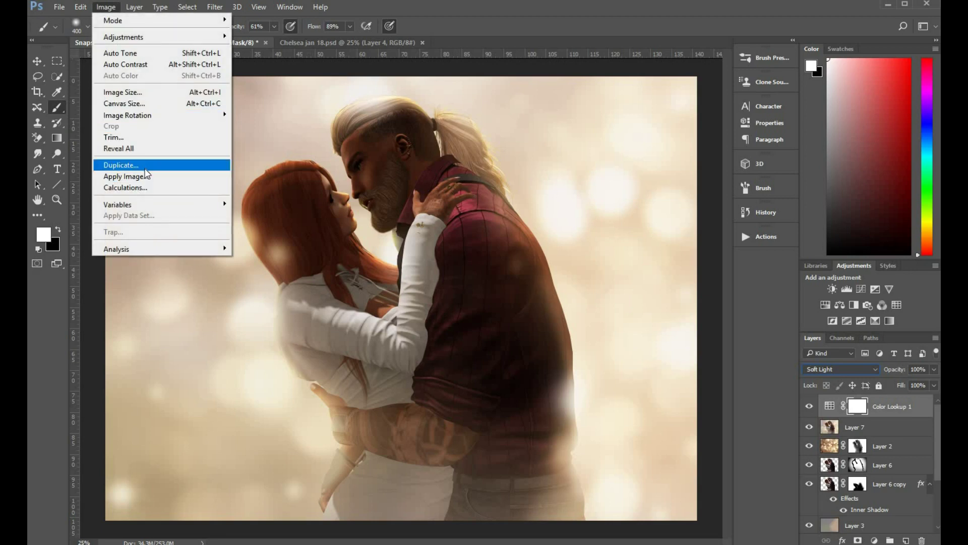
click(150, 178)
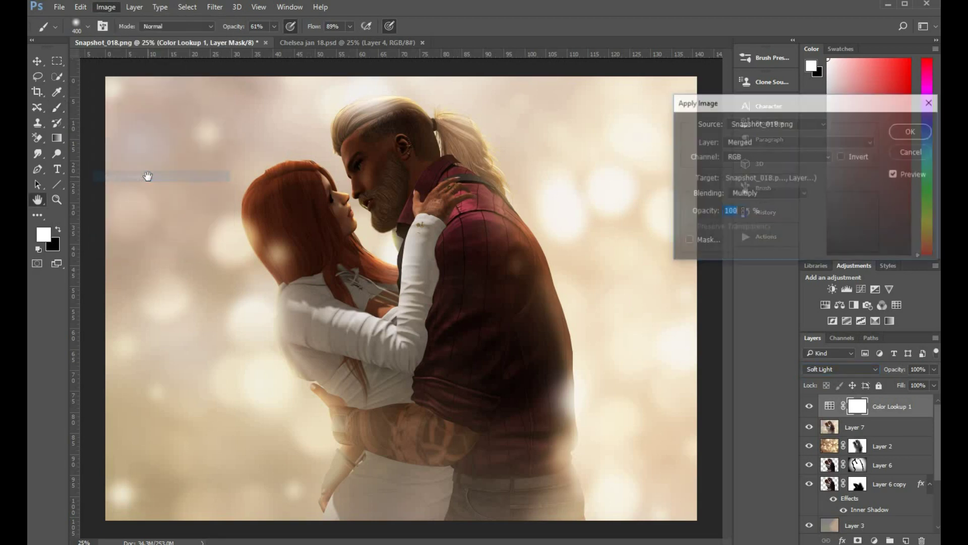
click(914, 132)
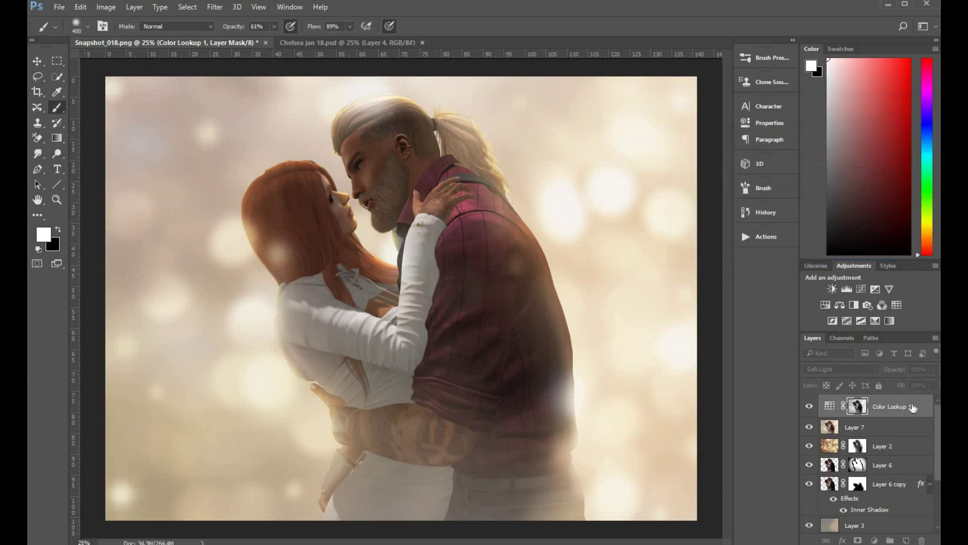
key(x)
click(830, 406)
click(809, 406)
click(809, 406)
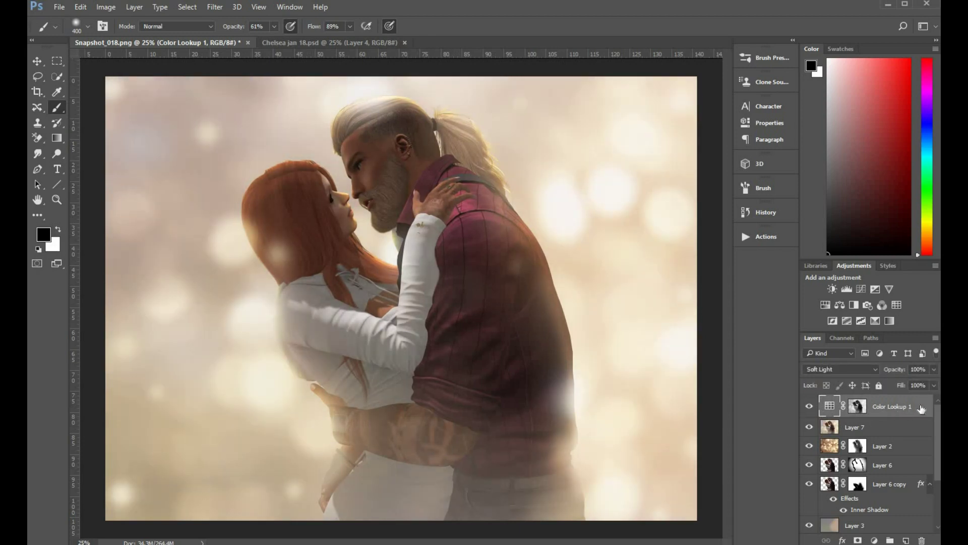
Step: Stamp visible layers into Layer 8 and raise Contrast to +32 in the Camera Raw Filter
key(ctrl+shift+alt+e)
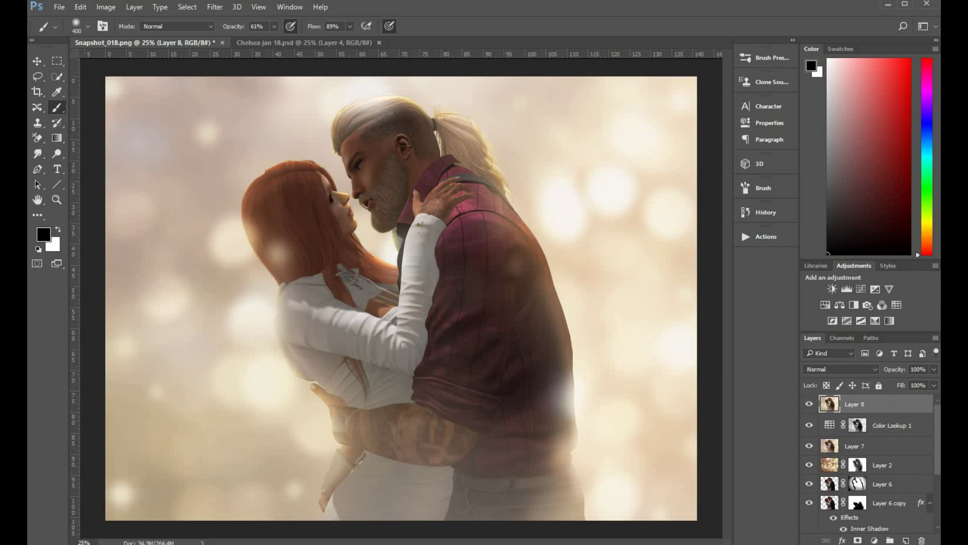
click(215, 6)
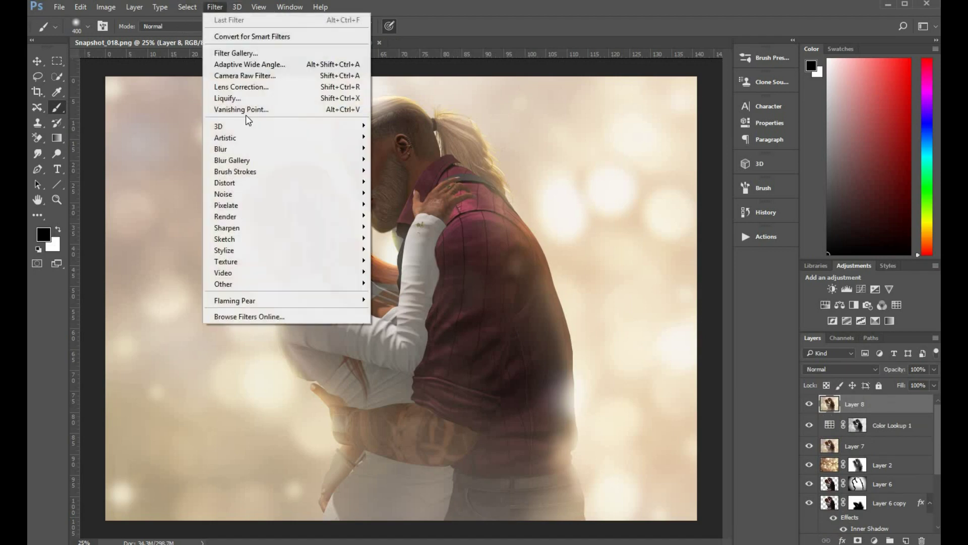
click(272, 76)
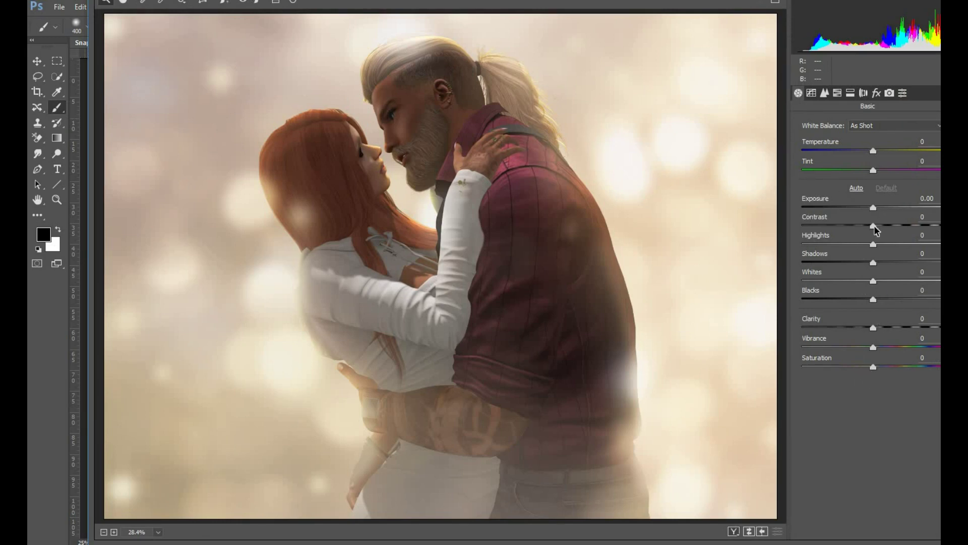
drag(875, 230, 900, 231)
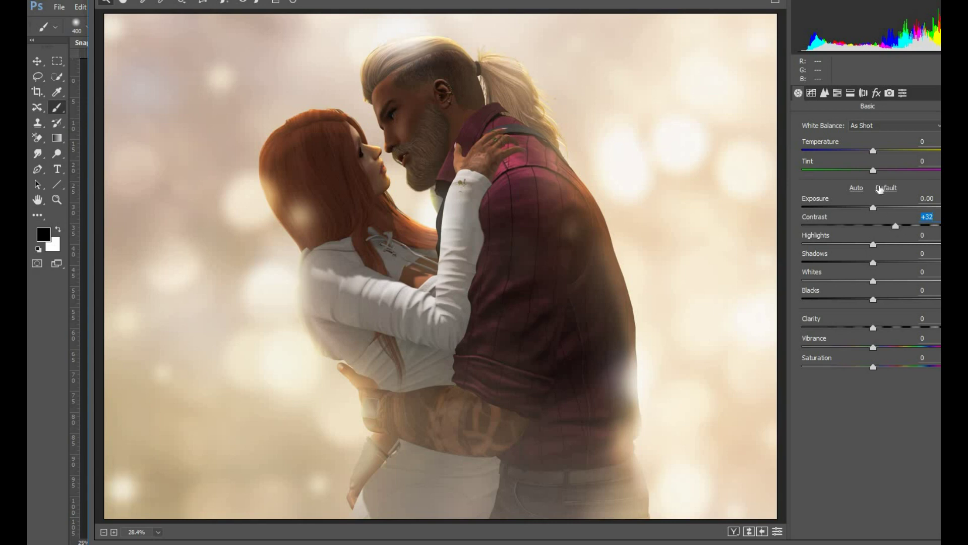
Step: Shape the parametric tone curve (Darks +39, Shadows +27, Highlights -3) and add grain of 20
click(813, 94)
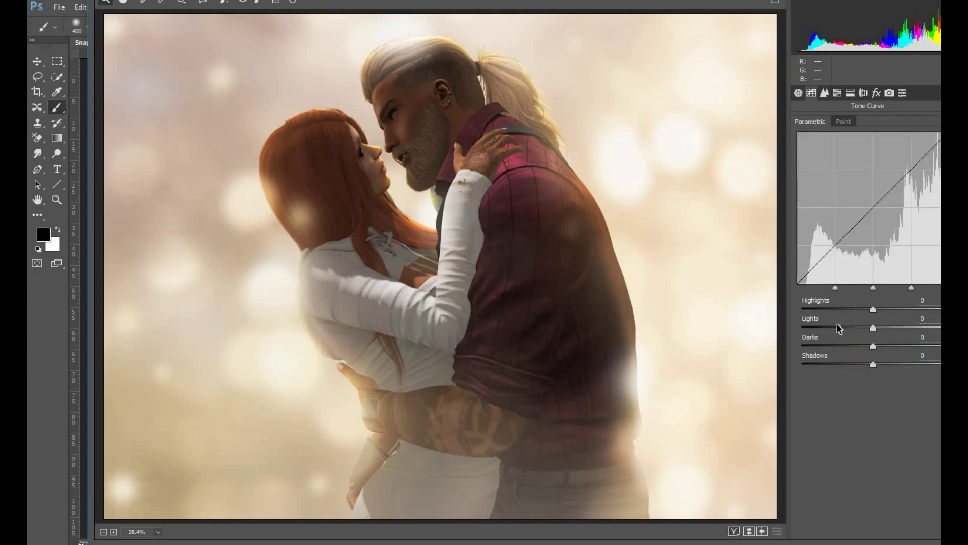
drag(895, 310, 879, 328)
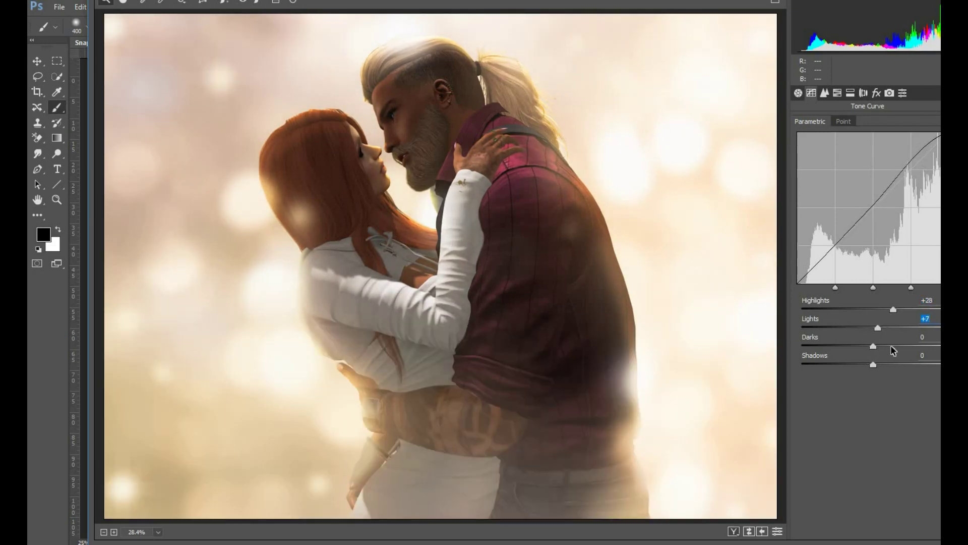
mouse_move(893, 350)
mouse_down()
mouse_move(904, 350)
mouse_move(872, 362)
mouse_move(885, 365)
mouse_up()
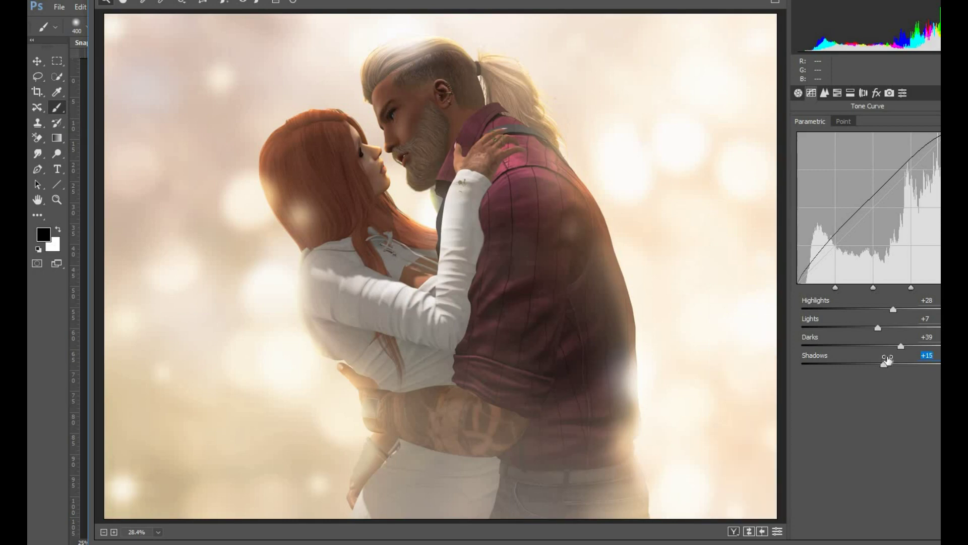
click(877, 92)
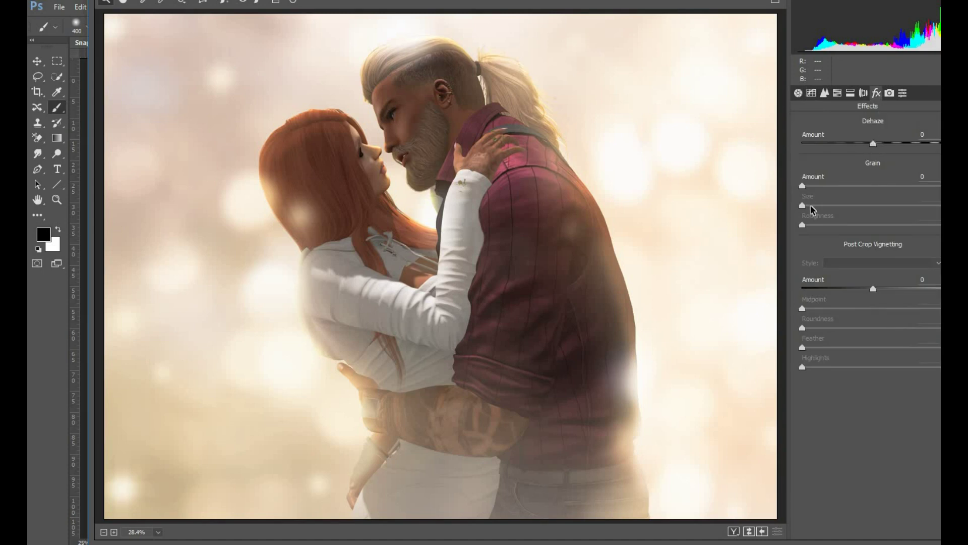
click(830, 187)
click(812, 94)
drag(891, 312, 869, 329)
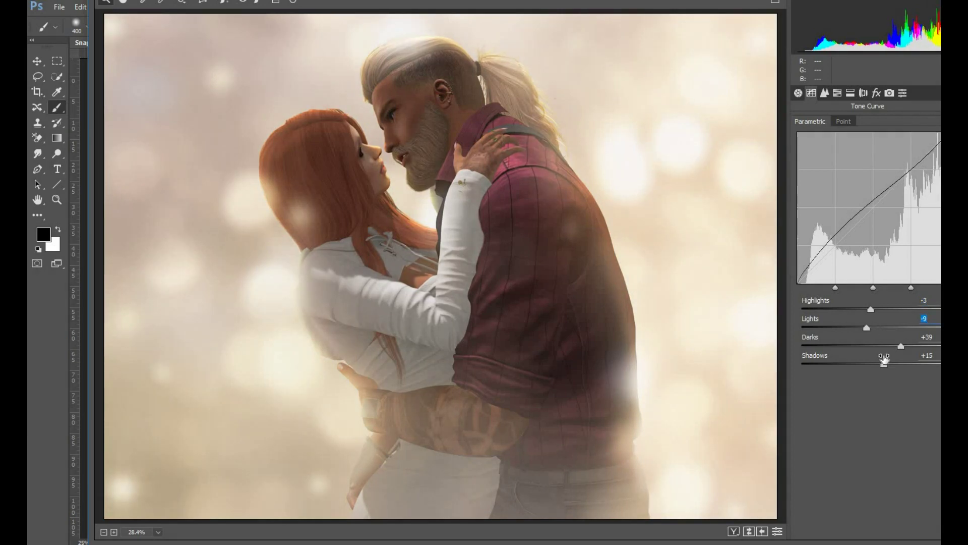
drag(883, 364, 893, 366)
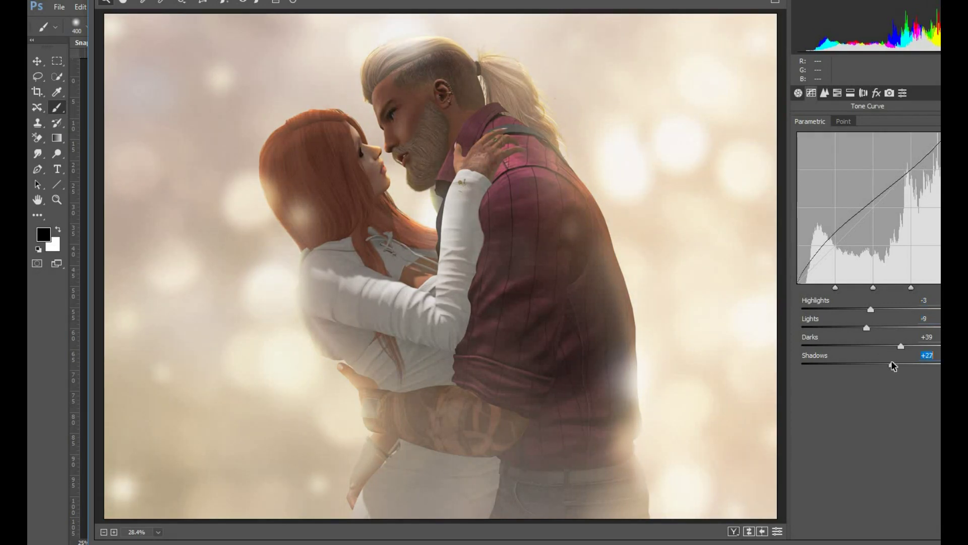
Step: Set Clarity to -24 and apply the Camera Raw adjustments
click(798, 93)
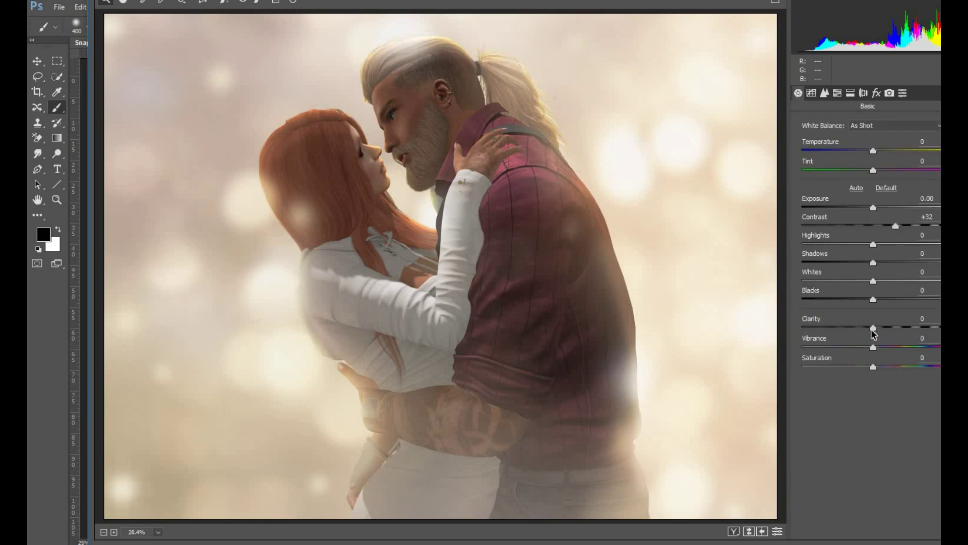
drag(874, 330, 856, 329)
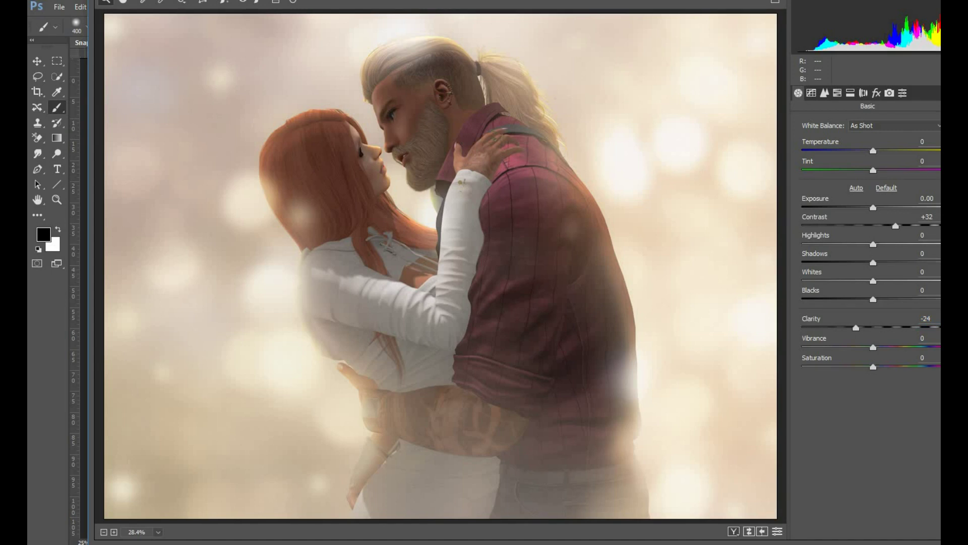
key(Return)
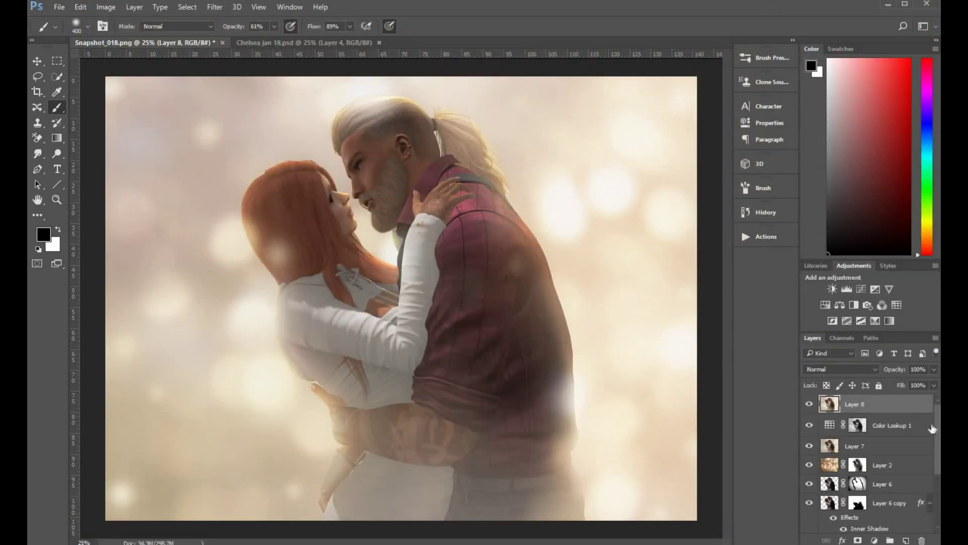
Step: Place green-screen Layer 1 directly beneath Layer 8, toggling Layer 8 off and on to check
drag(937, 438, 936, 484)
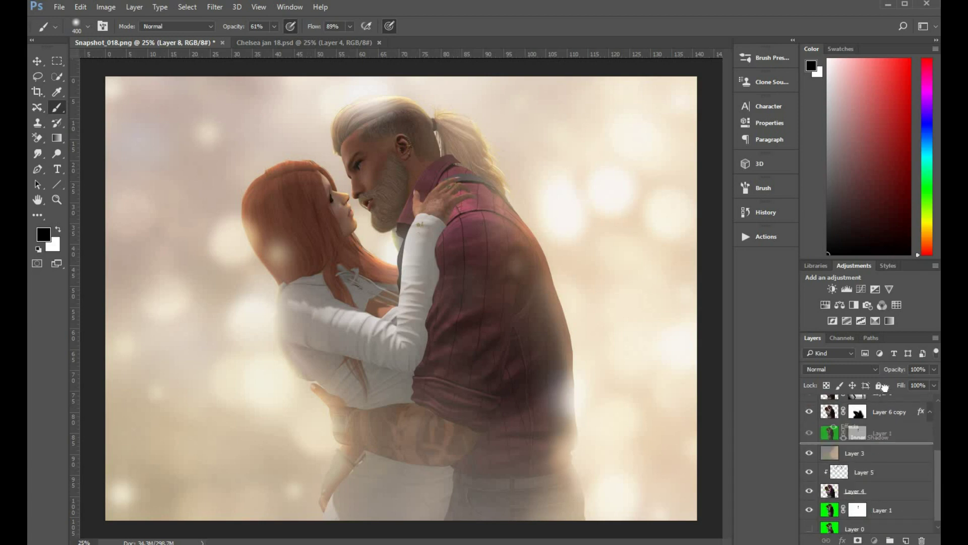
scroll(888, 453, up, 3)
scroll(898, 448, up, 3)
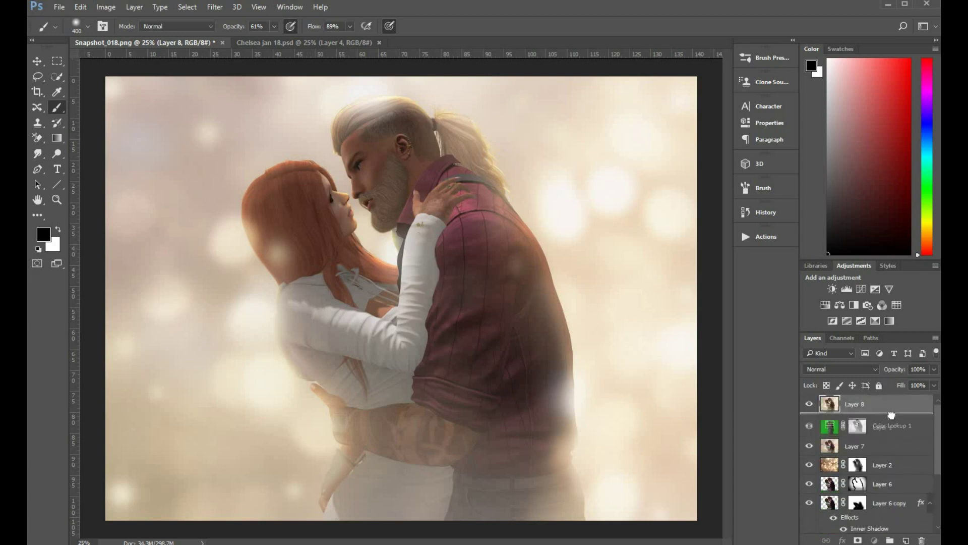
click(810, 414)
click(810, 404)
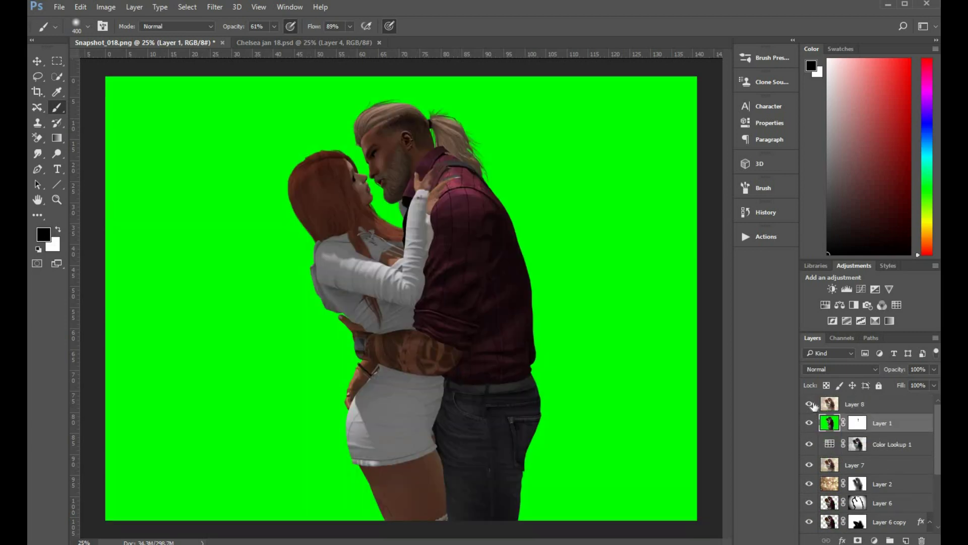
click(810, 404)
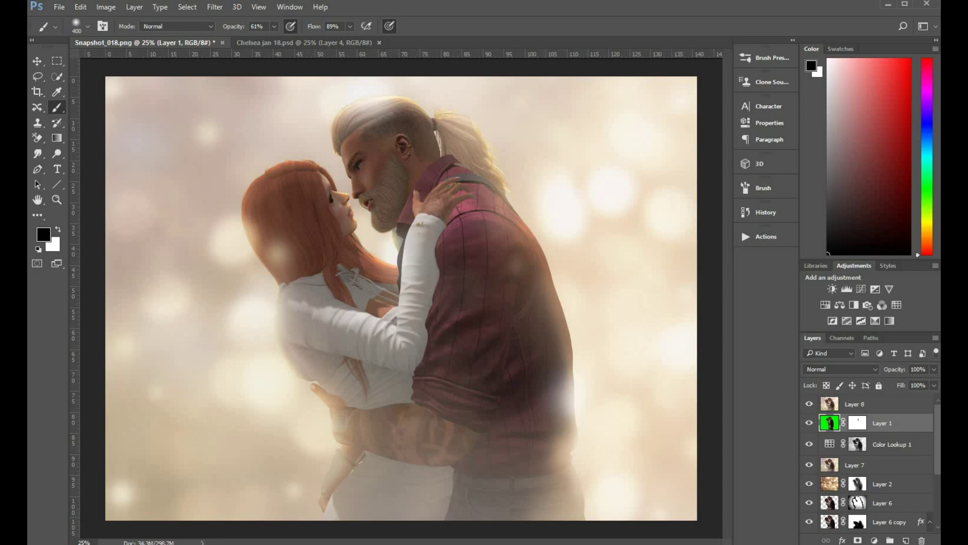